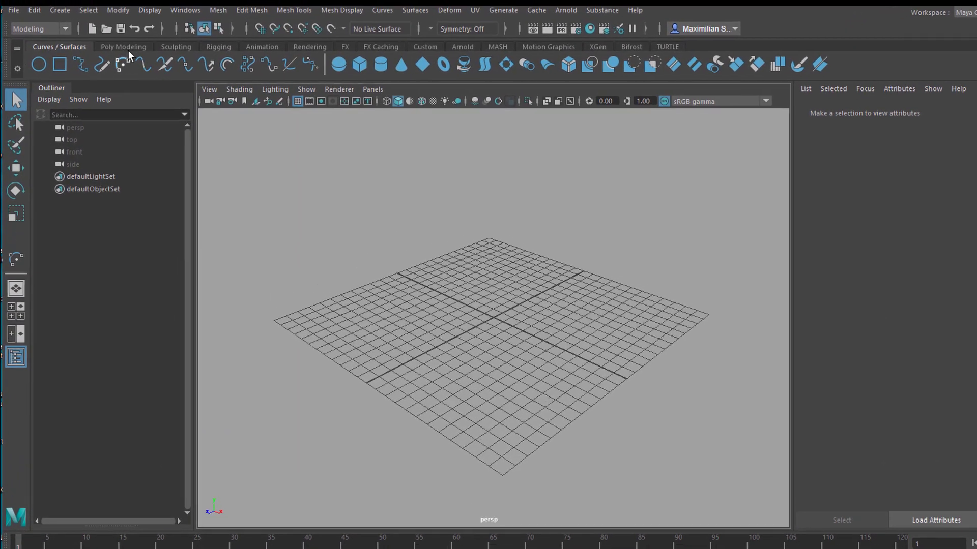
# Create a polygon helix, pHelix1, from the Poly Modeling shelf's Platonic Solids menu.
pyautogui.click(136, 53)
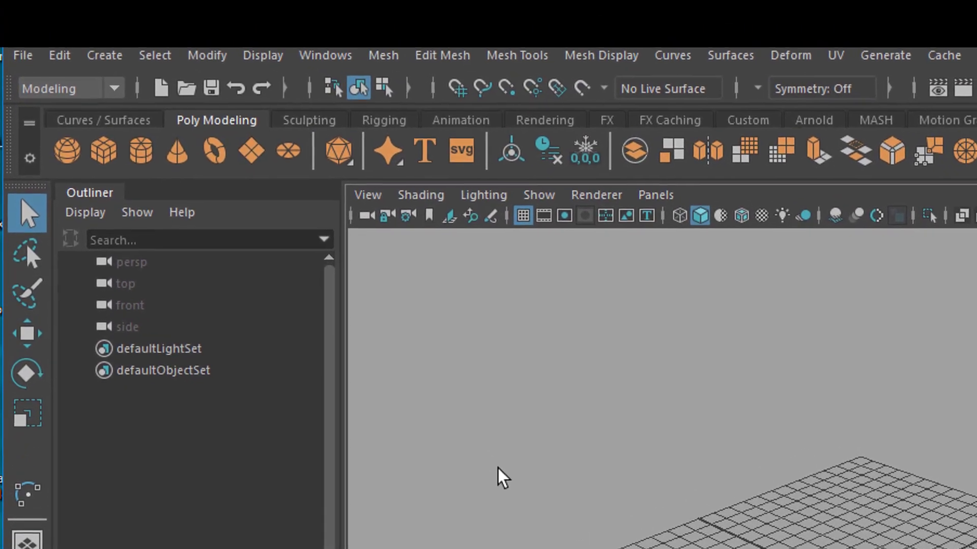
pyautogui.rightClick(362, 162)
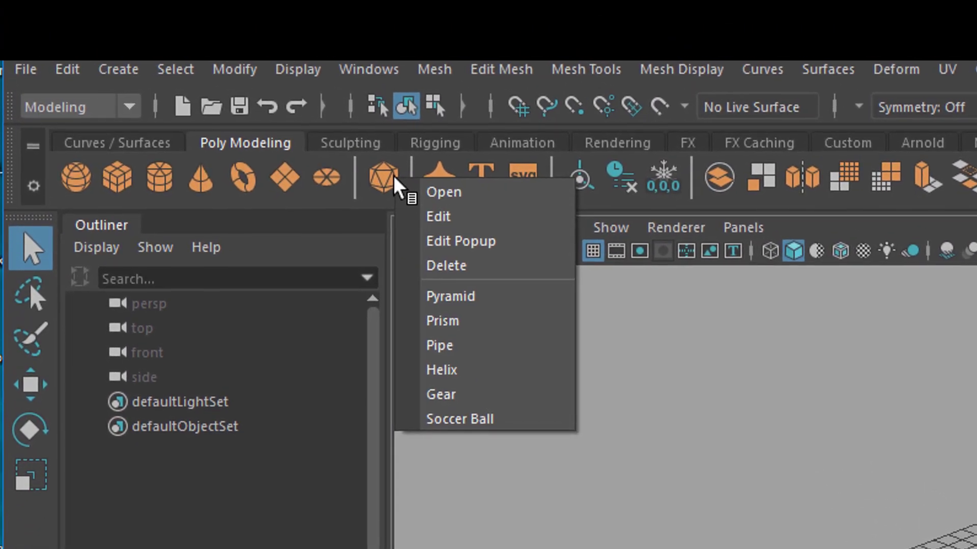
pyautogui.click(446, 370)
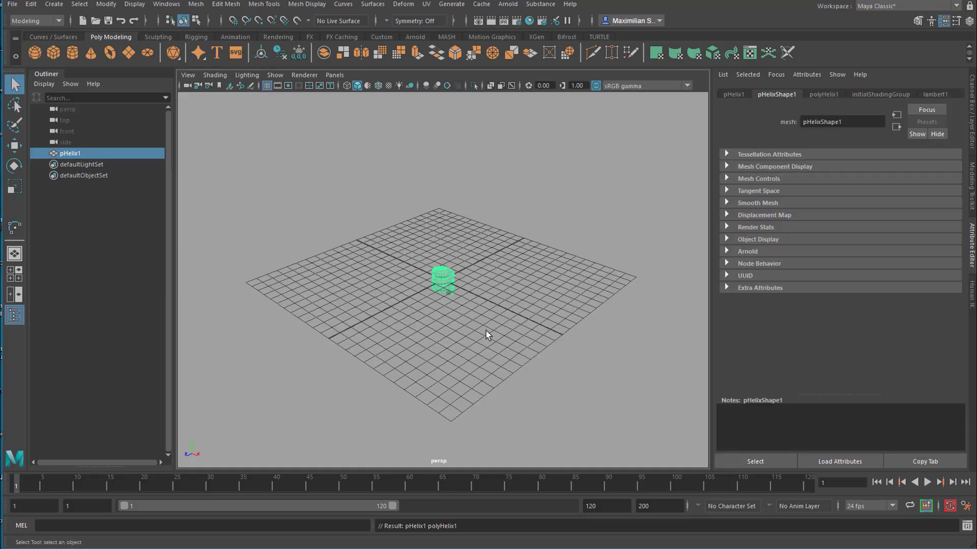
pyautogui.keyDown('alt'); pyautogui.moveTo(486, 334); pyautogui.dragTo(530, 318); pyautogui.keyUp('alt')
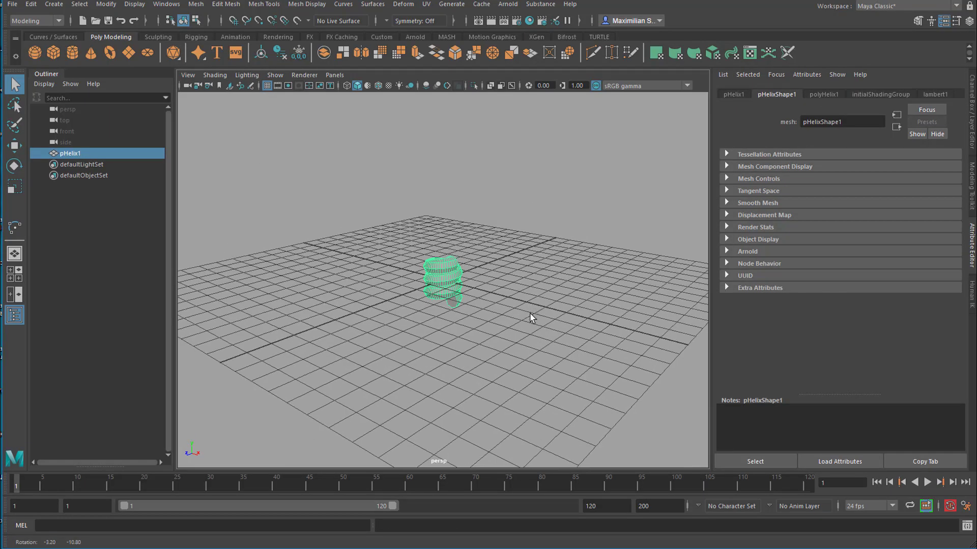
# Set the helix to 4.1 coils, height 8.214, width 7.189, radius 0.728, then enter edge mode.
pyautogui.click(824, 94)
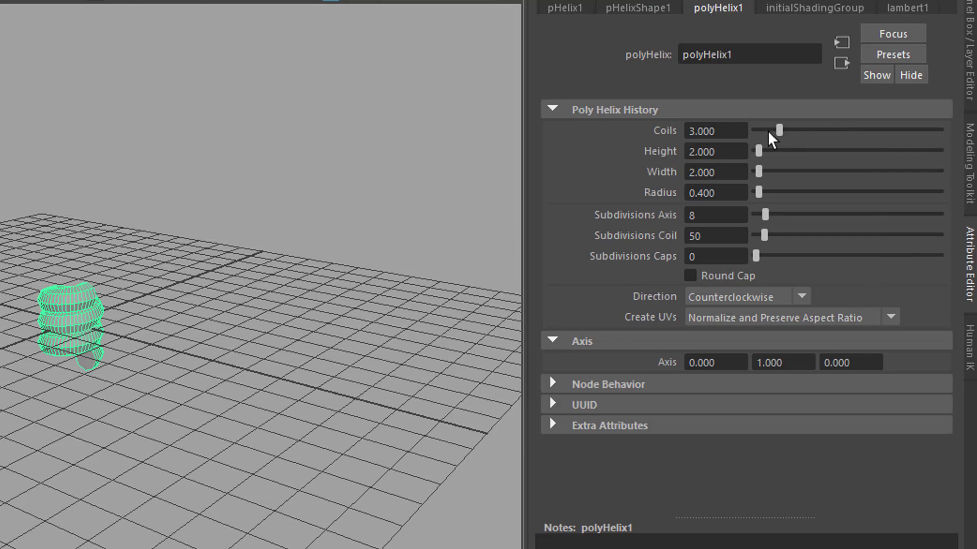
pyautogui.moveTo(779, 134); pyautogui.dragTo(778, 198)
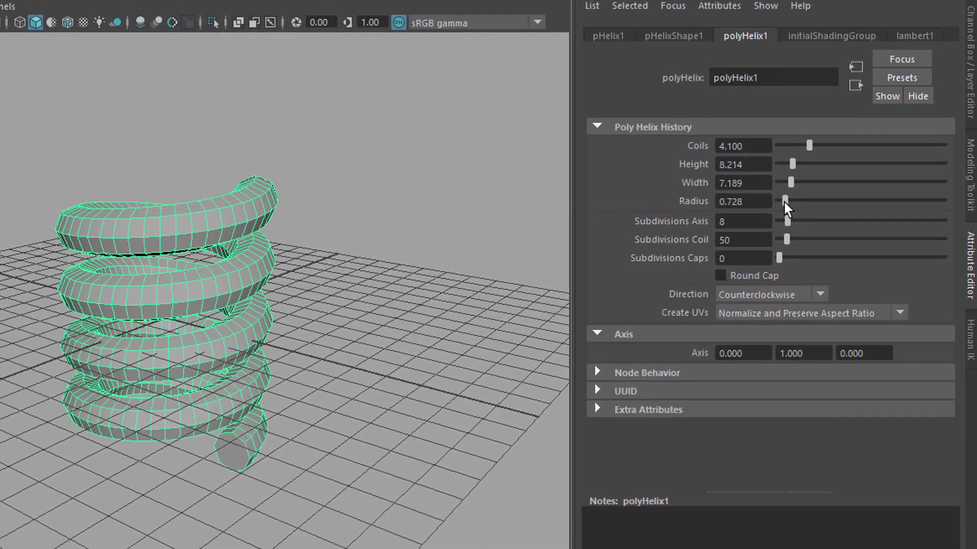
pyautogui.keyDown('alt'); pyautogui.moveTo(205, 395); pyautogui.dragTo(364, 381, button='right'); pyautogui.keyUp('alt')
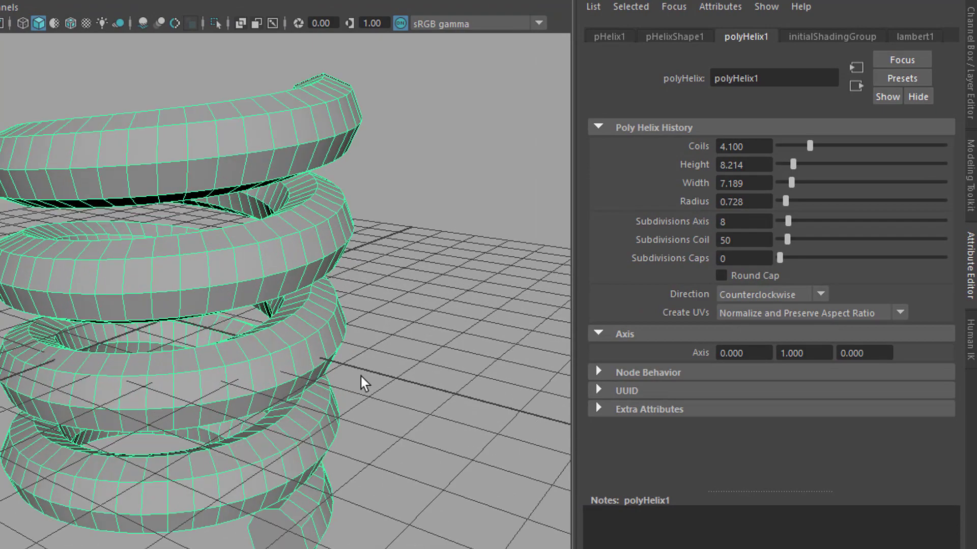
pyautogui.keyDown('alt'); pyautogui.moveTo(364, 381); pyautogui.dragTo(254, 190); pyautogui.keyUp('alt')
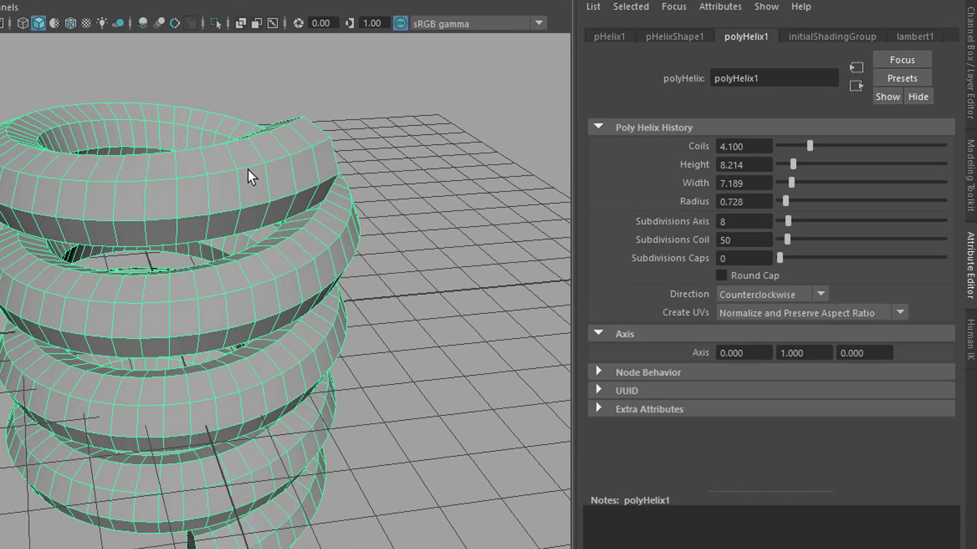
pyautogui.rightClick(248, 170)
pyautogui.moveTo(249, 173); pyautogui.dragTo(249, 120, button='right')
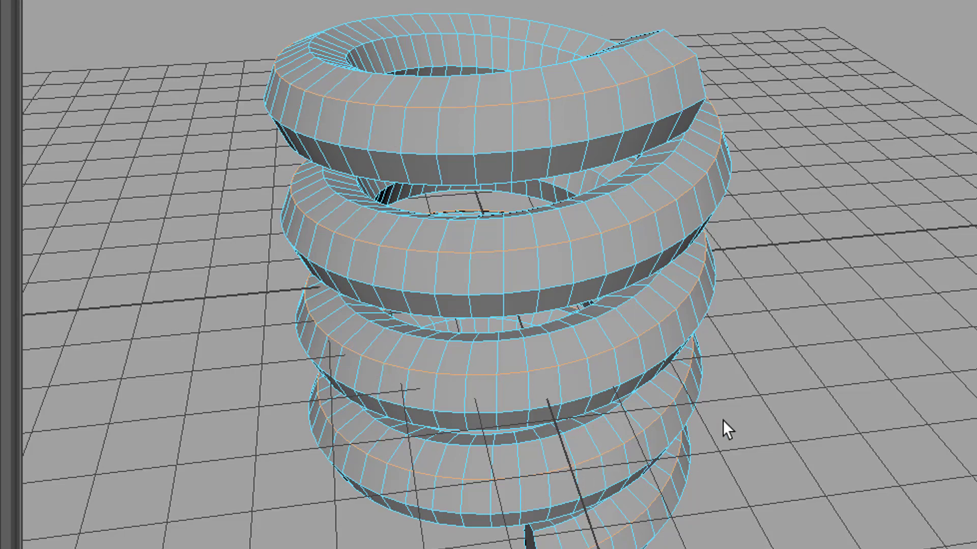
# Orbit to a side view to check the edge loop along the helix coil.
pyautogui.keyDown('alt'); pyautogui.moveTo(722, 420); pyautogui.dragTo(572, 331); pyautogui.keyUp('alt')
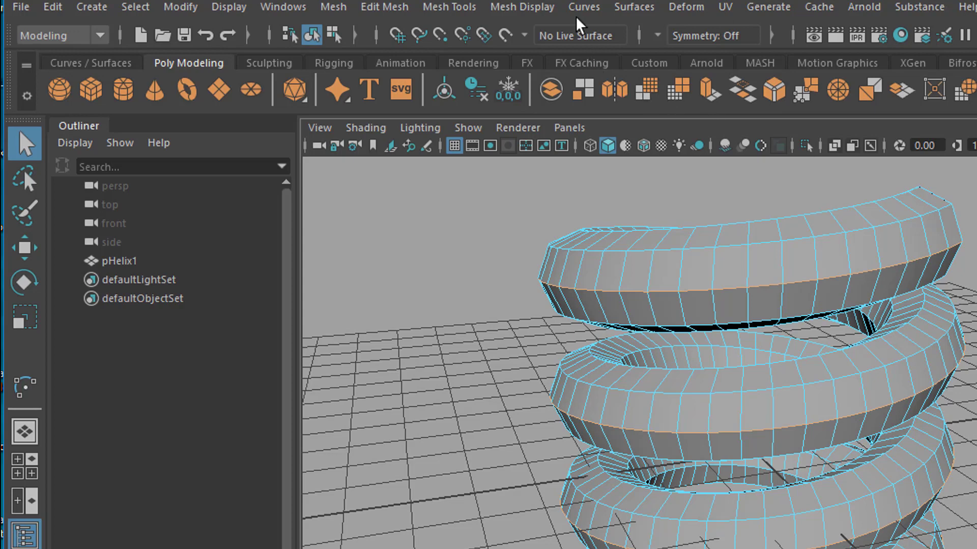
# In the Modeling menu set, extract the selected edge loop with Curves > Duplicate Surface Curves.
pyautogui.click(98, 37)
pyautogui.click(94, 55)
pyautogui.click(585, 7)
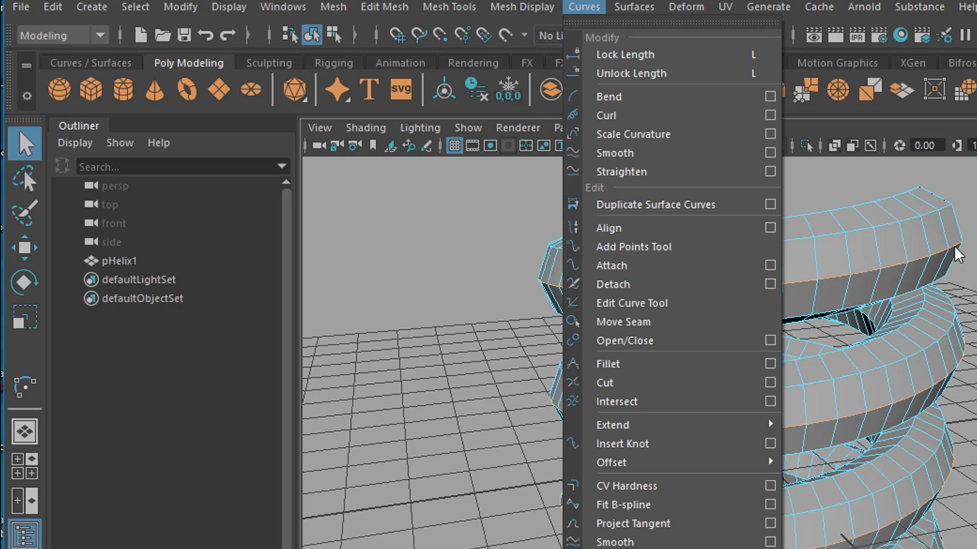
pyautogui.click(687, 205)
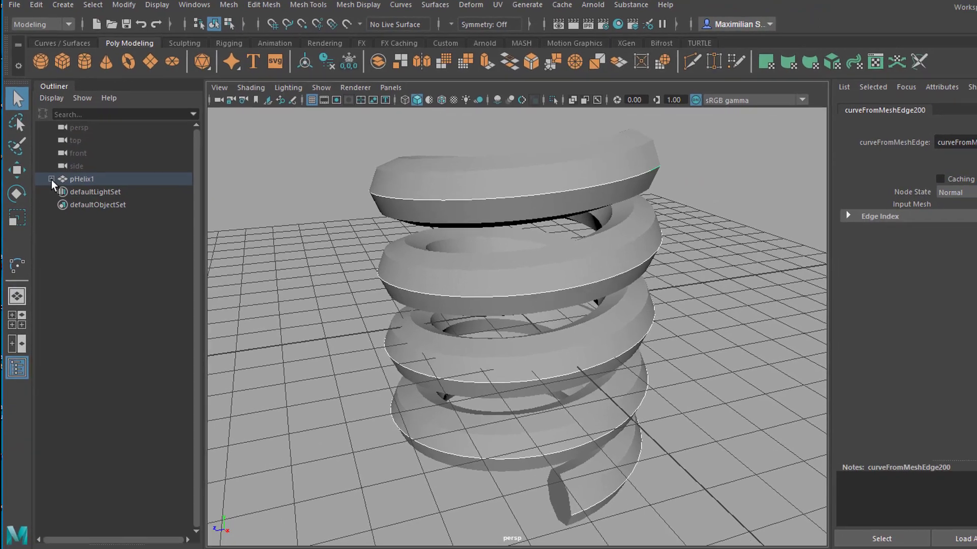
# Expand pHelix1 in the Outliner and frame the view on duplicatedCurve13.
pyautogui.click(49, 171)
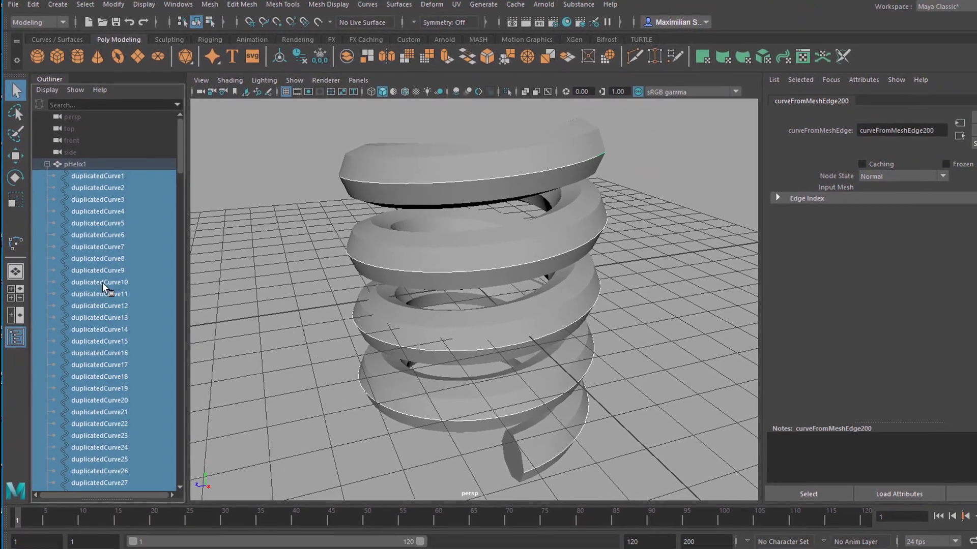
pyautogui.scroll(-15, 107, 274)
pyautogui.scroll(-20, 108, 266)
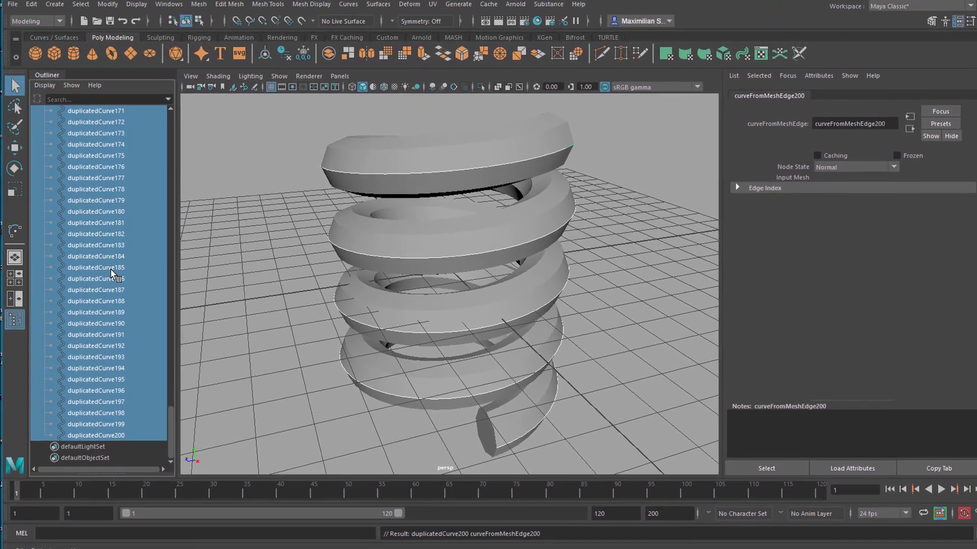
pyautogui.scroll(20, 109, 304)
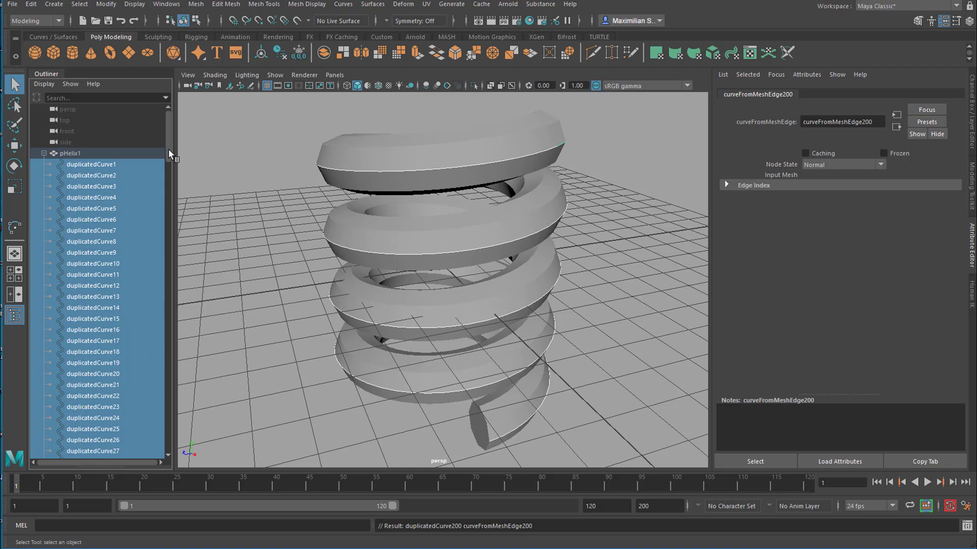
pyautogui.moveTo(169, 150); pyautogui.dragTo(170, 163)
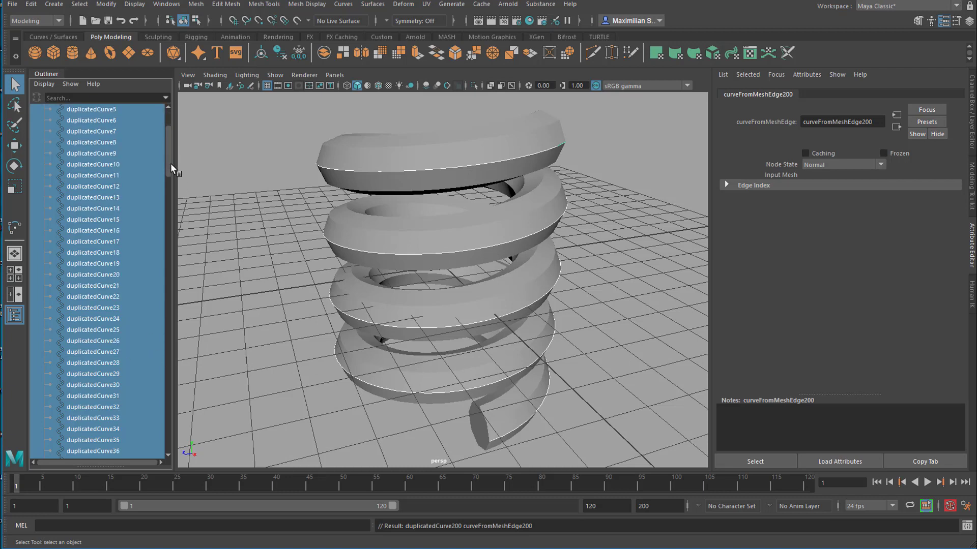
pyautogui.click(103, 199)
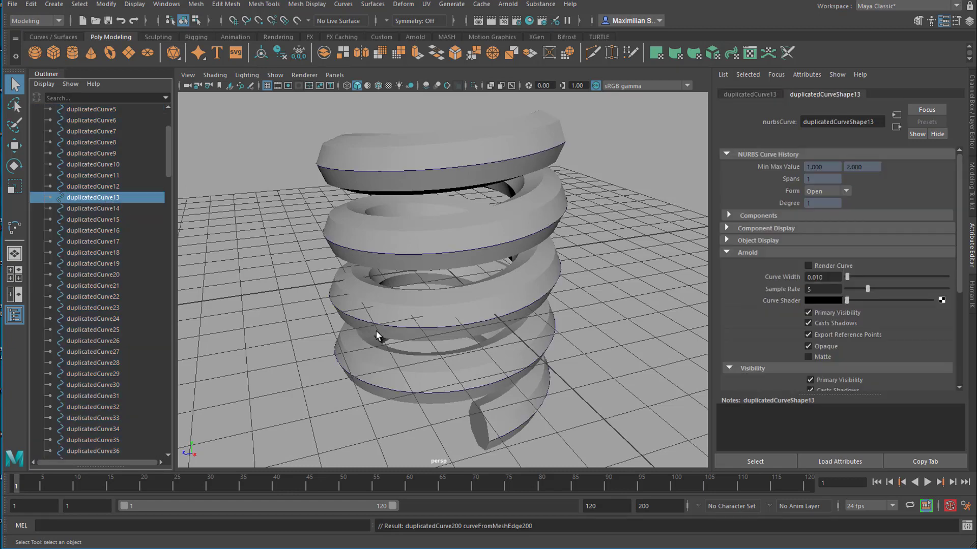
pyautogui.press('f')
pyautogui.keyDown('alt'); pyautogui.moveTo(568, 349); pyautogui.dragTo(566, 343); pyautogui.keyUp('alt')
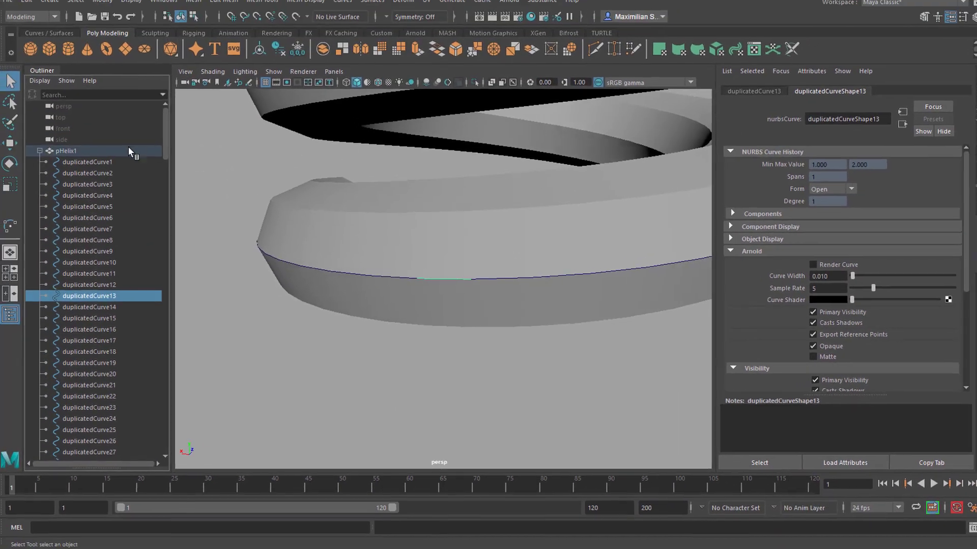
# Select duplicatedCurve1 through duplicatedCurve200 in the Outliner.
pyautogui.click(151, 161)
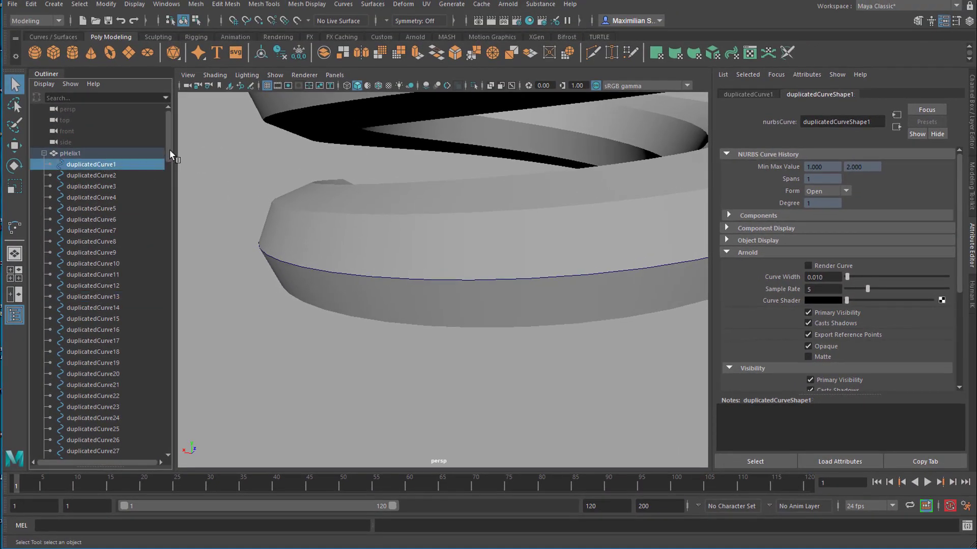
pyautogui.moveTo(170, 150); pyautogui.dragTo(151, 435)
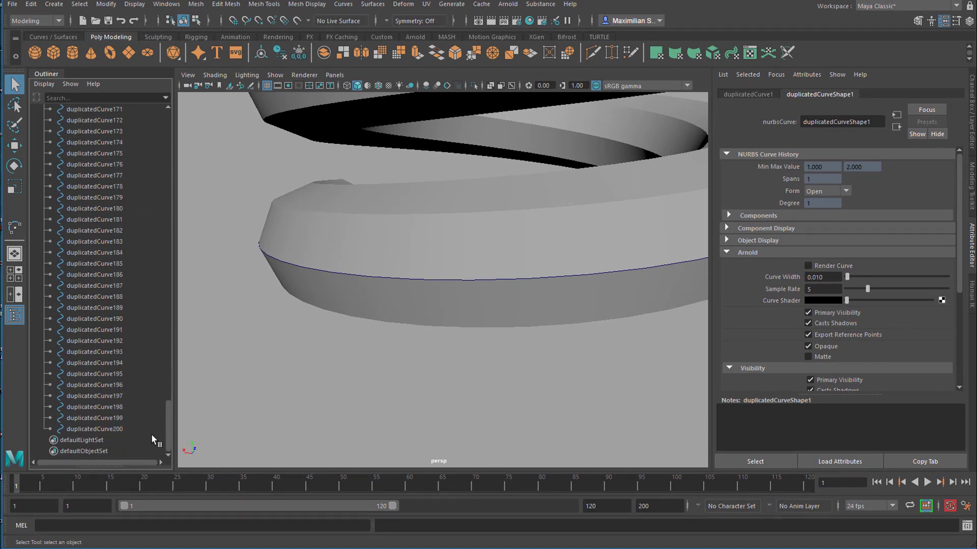
pyautogui.keyDown('shift'); pyautogui.click(116, 429); pyautogui.keyUp('shift')
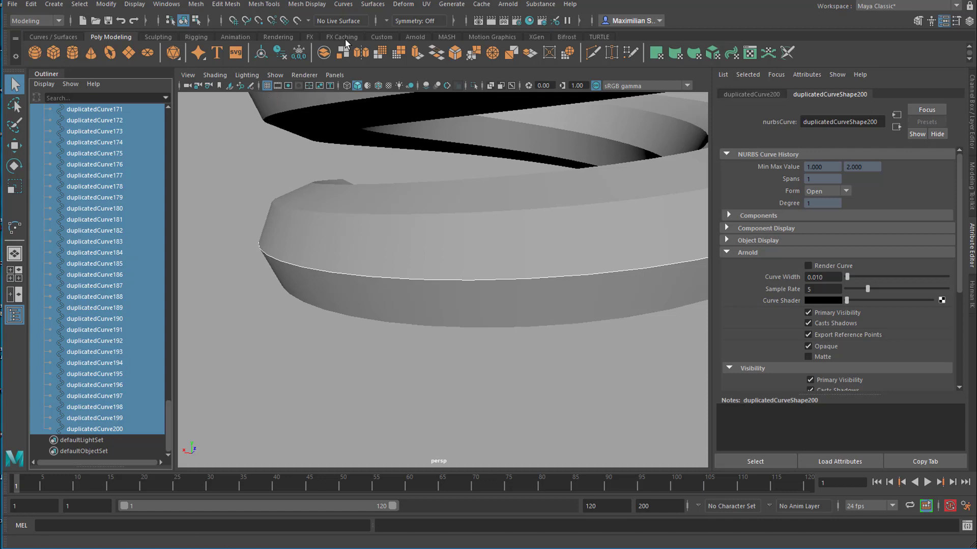
# Attach the curves into duplicatedCurve1attachedCurve1, then delete duplicatedCurve1–200.
pyautogui.click(345, 4)
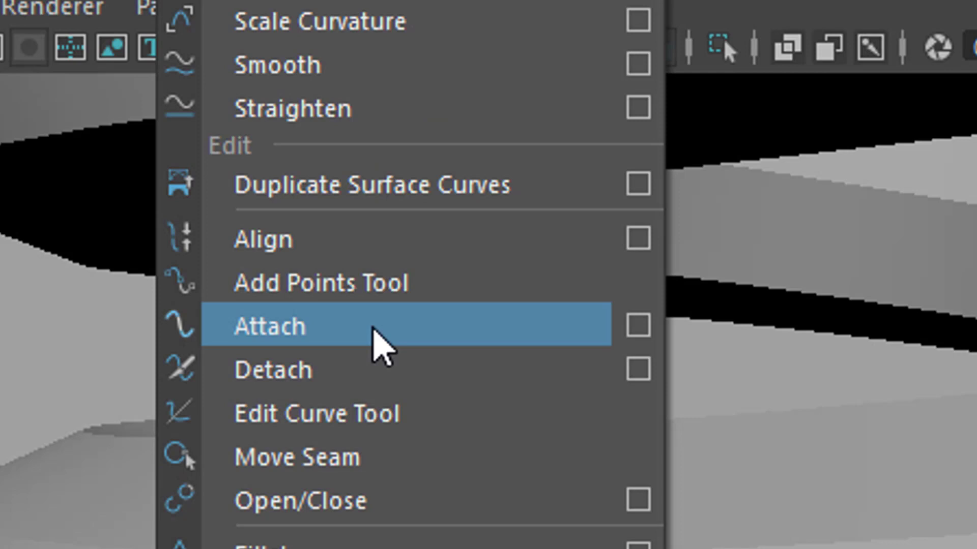
pyautogui.click(373, 330)
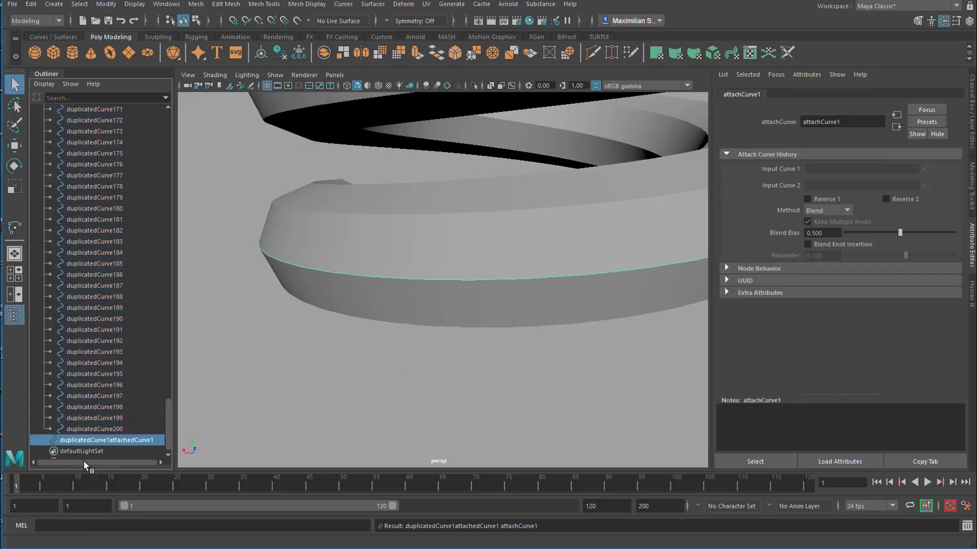
pyautogui.click(115, 430)
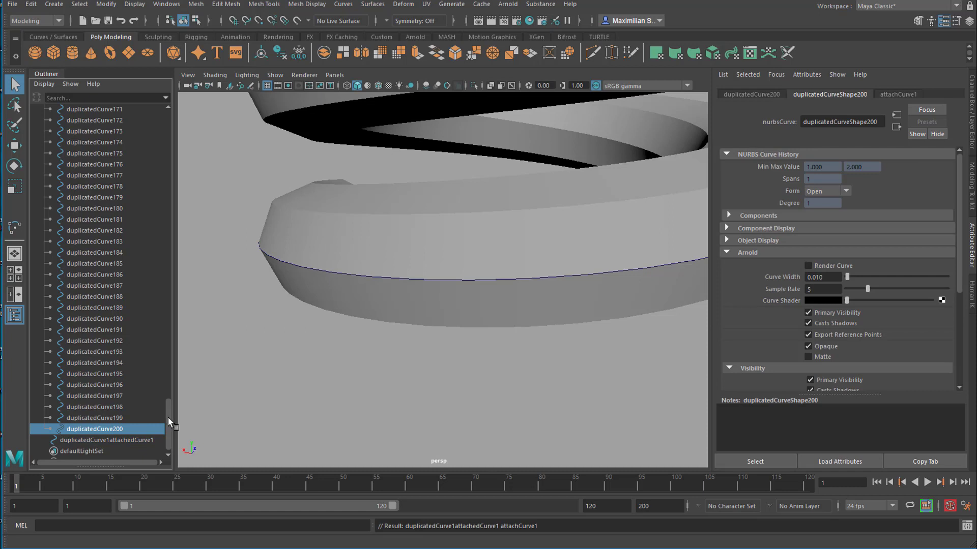
pyautogui.moveTo(168, 417); pyautogui.dragTo(224, 99)
pyautogui.keyDown('shift'); pyautogui.click(93, 163); pyautogui.keyUp('shift')
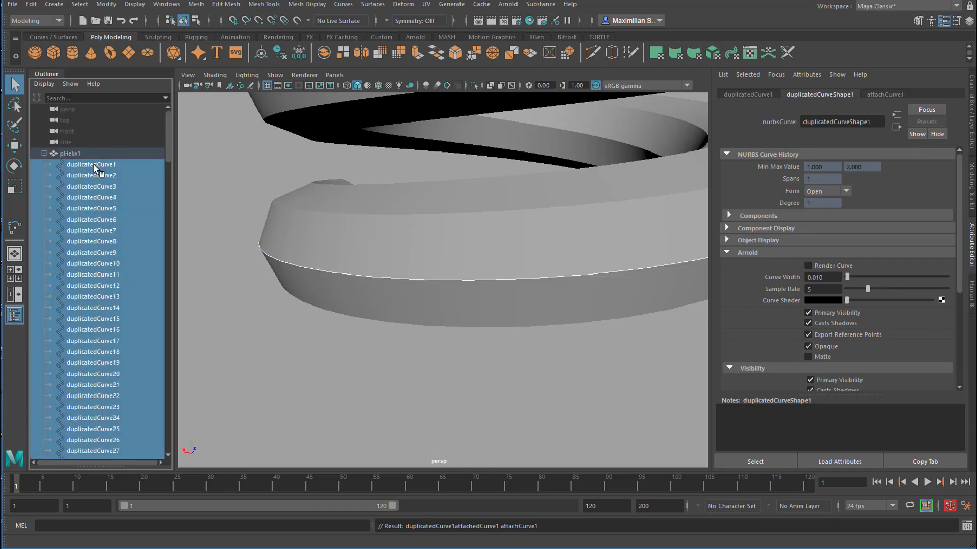
pyautogui.press('Delete')
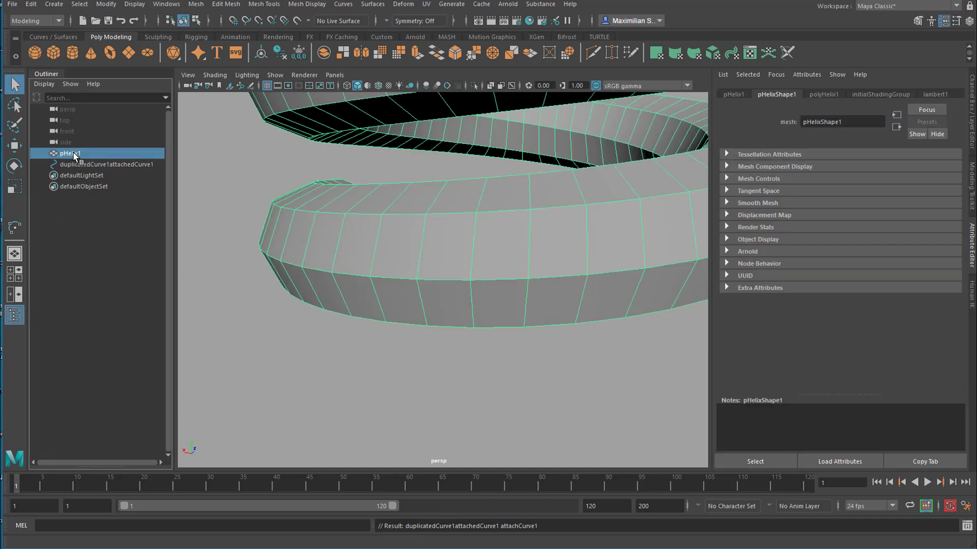
# Delete the helix mesh, leaving only the attached spiral curve.
pyautogui.press('Delete')
pyautogui.scroll(-3, 493, 361)
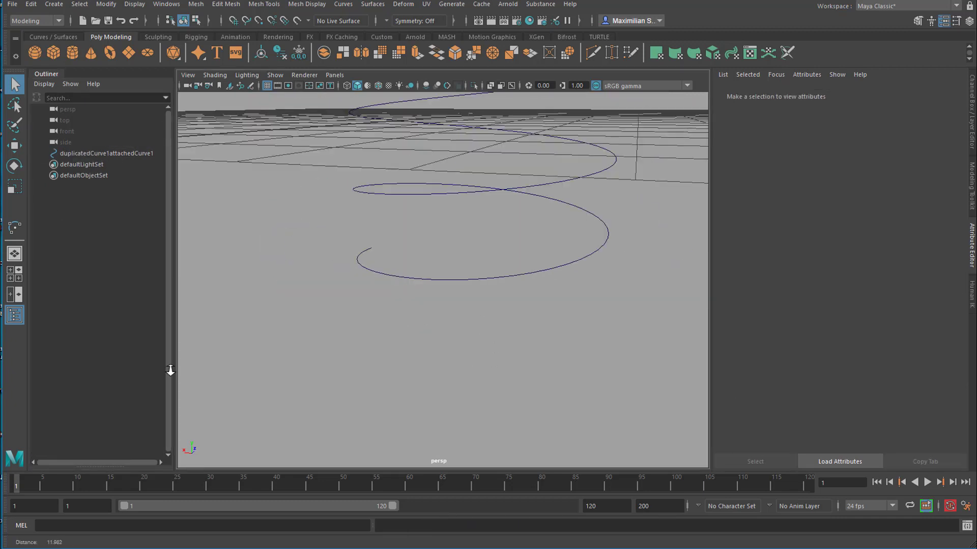
pyautogui.keyDown('alt'); pyautogui.moveTo(494, 361); pyautogui.dragTo(342, 300); pyautogui.keyUp('alt')
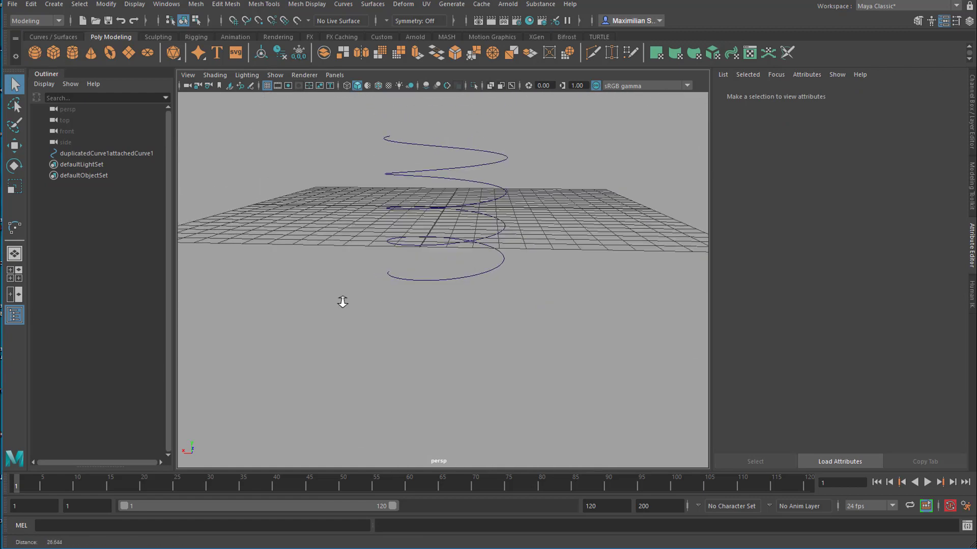
pyautogui.scroll(-2, 497, 246)
pyautogui.keyDown('alt'); pyautogui.moveTo(496, 246); pyautogui.dragTo(471, 266); pyautogui.keyUp('alt')
# Move the spiral curve up along Y to about 6.761 above the grid.
pyautogui.click(453, 246)
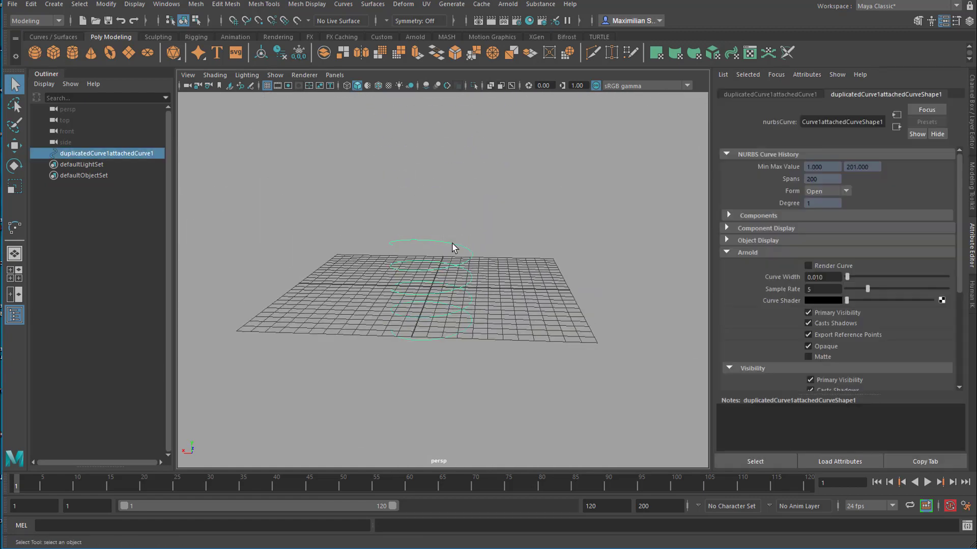
pyautogui.press('w')
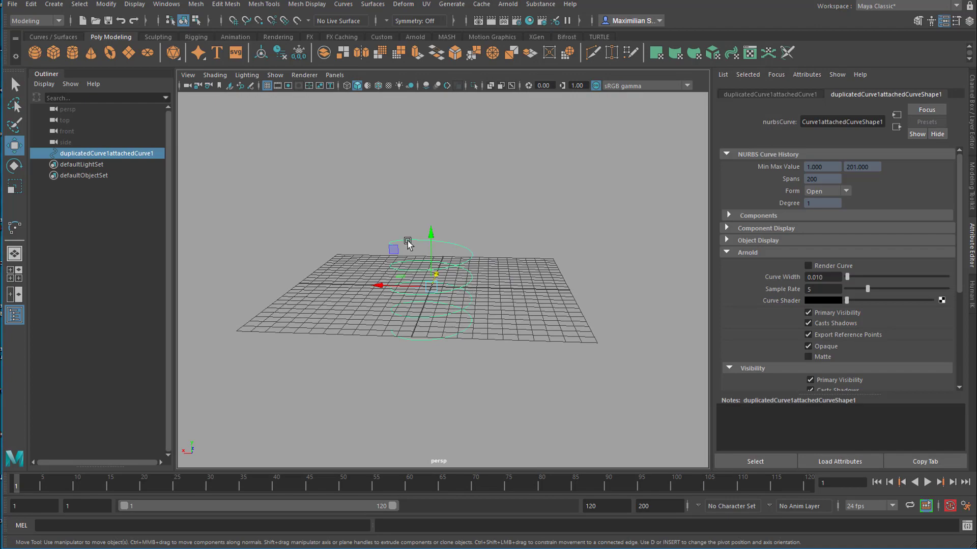
pyautogui.moveTo(432, 232); pyautogui.dragTo(457, 154)
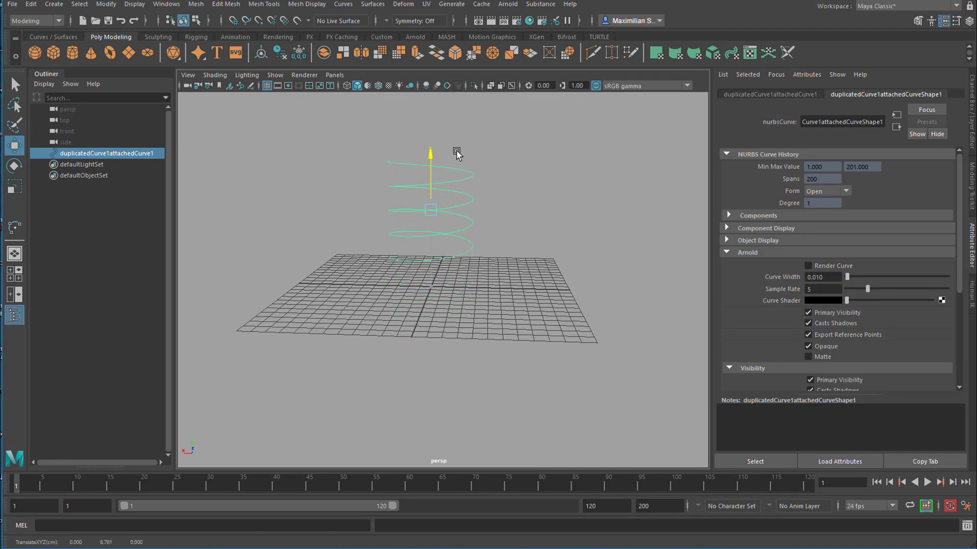
pyautogui.keyDown('alt'); pyautogui.moveTo(449, 324); pyautogui.dragTo(392, 350); pyautogui.keyUp('alt')
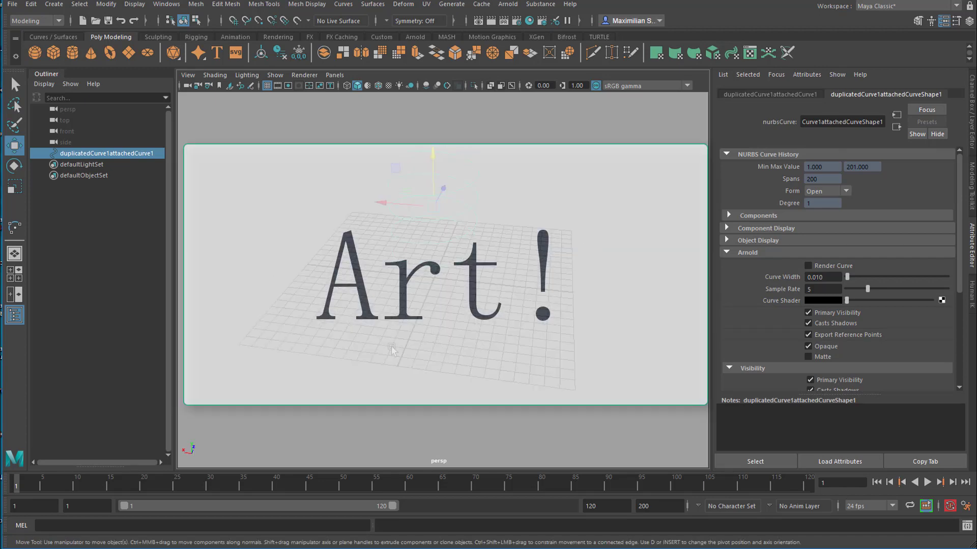
pyautogui.keyDown('alt'); pyautogui.moveTo(404, 291); pyautogui.dragTo(529, 328); pyautogui.keyUp('alt')
pyautogui.keyDown('alt'); pyautogui.moveTo(529, 320); pyautogui.dragTo(528, 356, button='middle'); pyautogui.keyUp('alt')
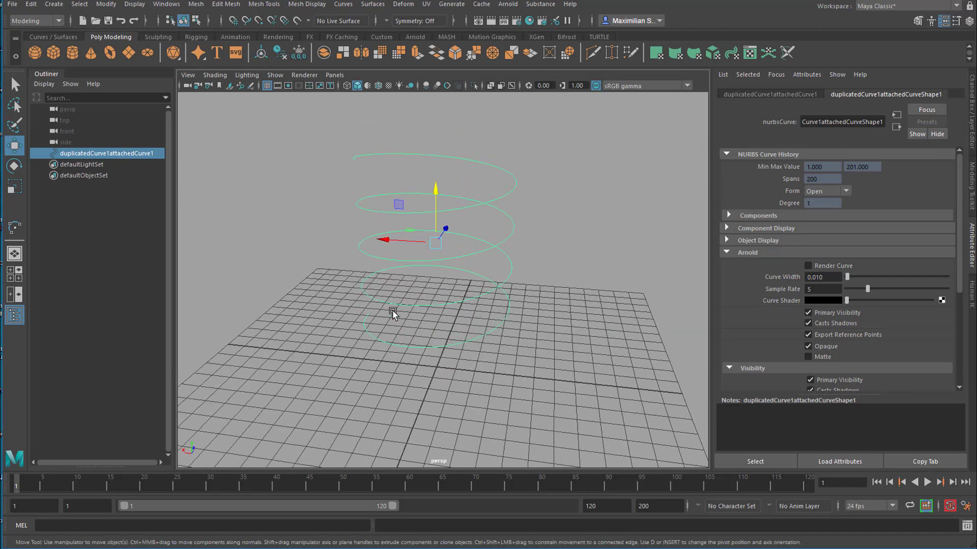
# Start a new scene, discarding the unsaved helix curve.
pyautogui.click(12, 4)
pyautogui.click(19, 28)
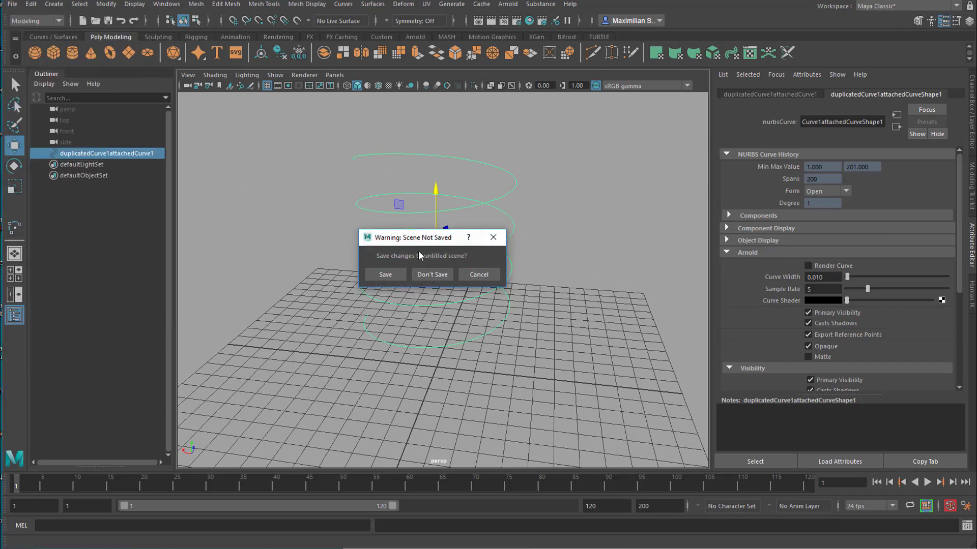
pyautogui.click(443, 275)
# Create an Ultra super shape sphere, pSuperShape1, from the shelf.
pyautogui.rightClick(198, 52)
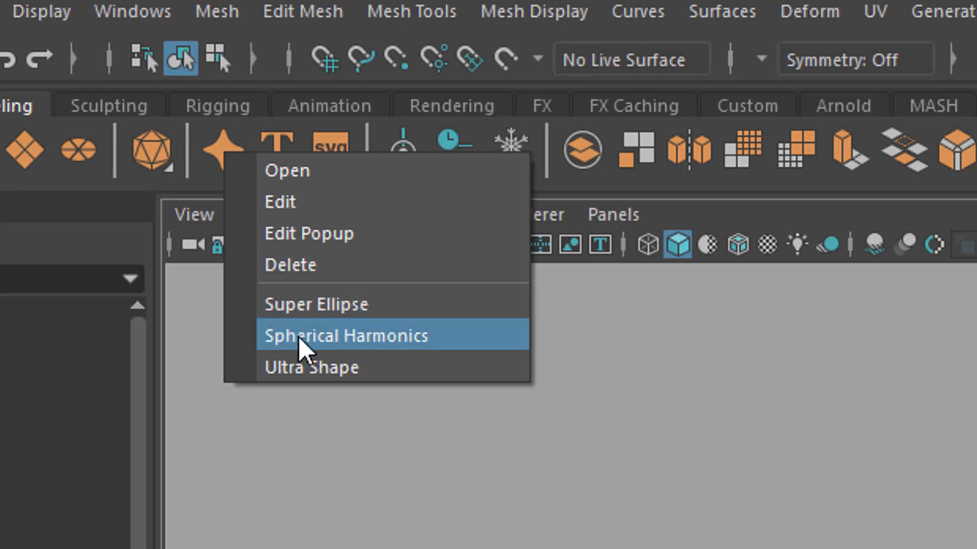
pyautogui.click(233, 129)
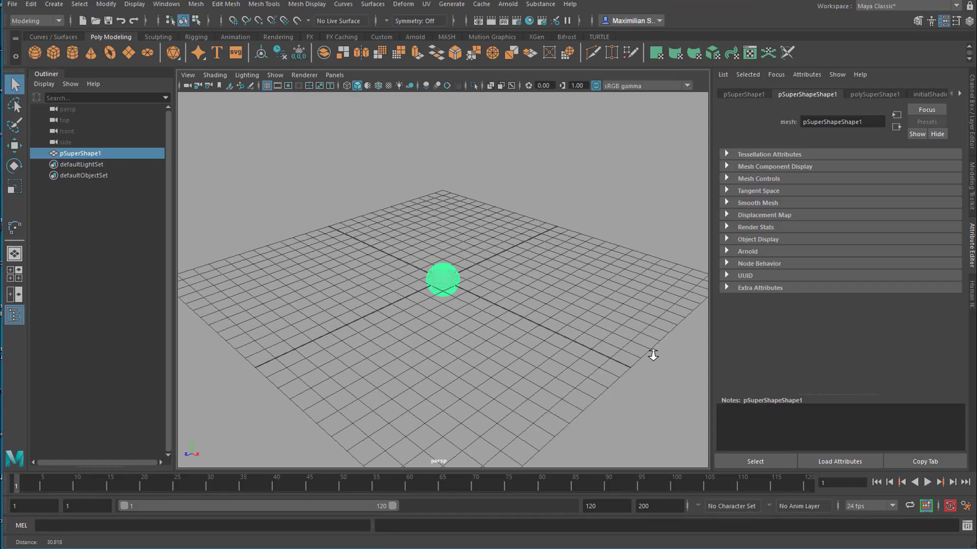
pyautogui.keyDown('alt'); pyautogui.moveTo(649, 353); pyautogui.dragTo(532, 344, button='right'); pyautogui.keyUp('alt')
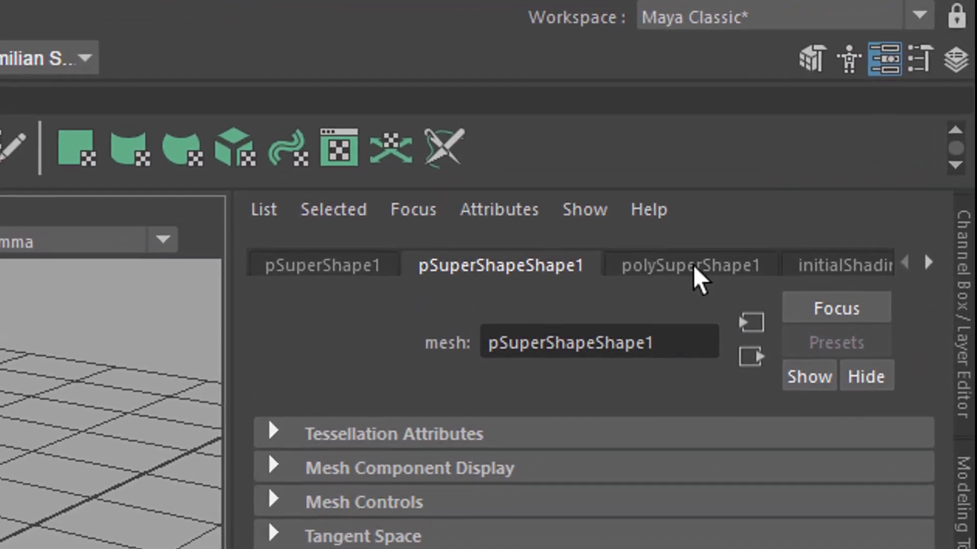
# Randomize the Ultra Horizontal settings into a tiered form (Multiplier 1 0.326, Multiplier 2 19.243).
pyautogui.click(704, 269)
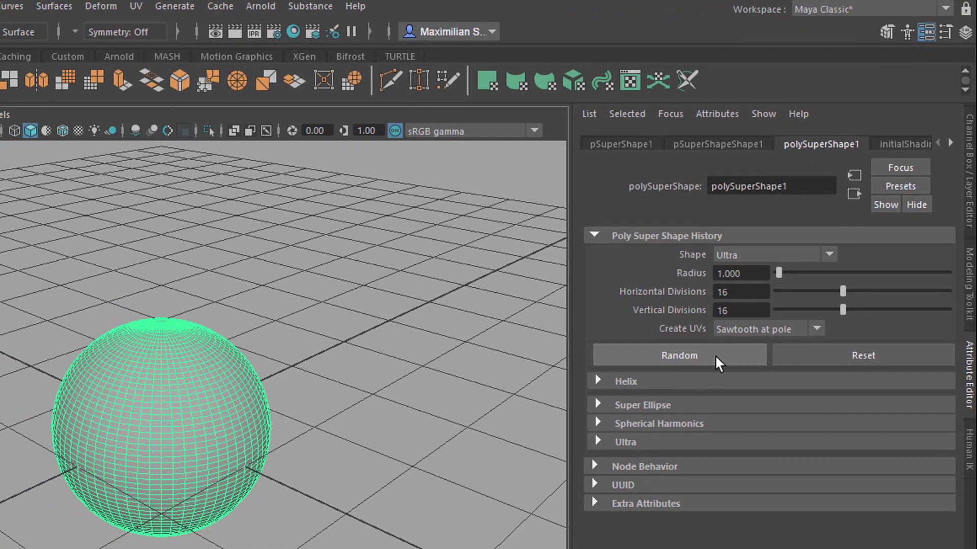
pyautogui.click(599, 442)
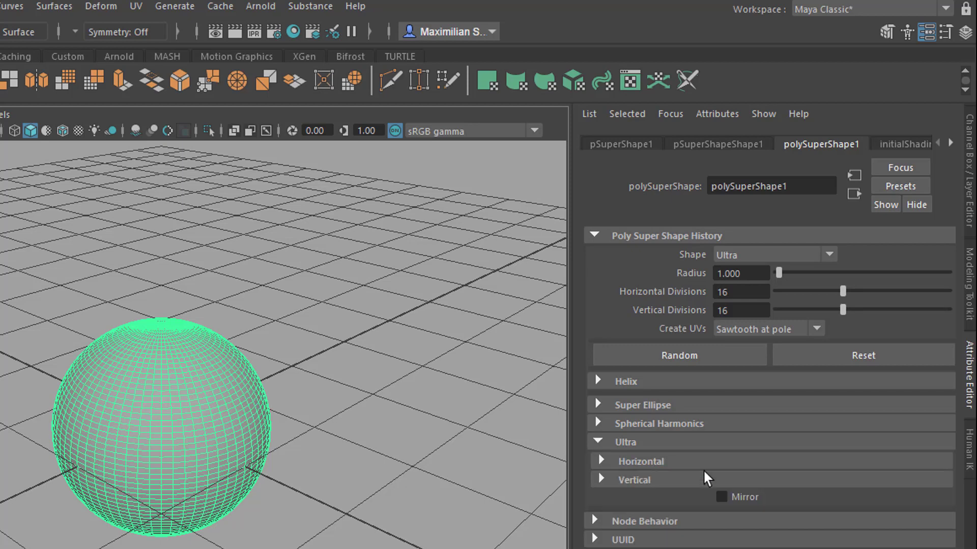
pyautogui.click(601, 461)
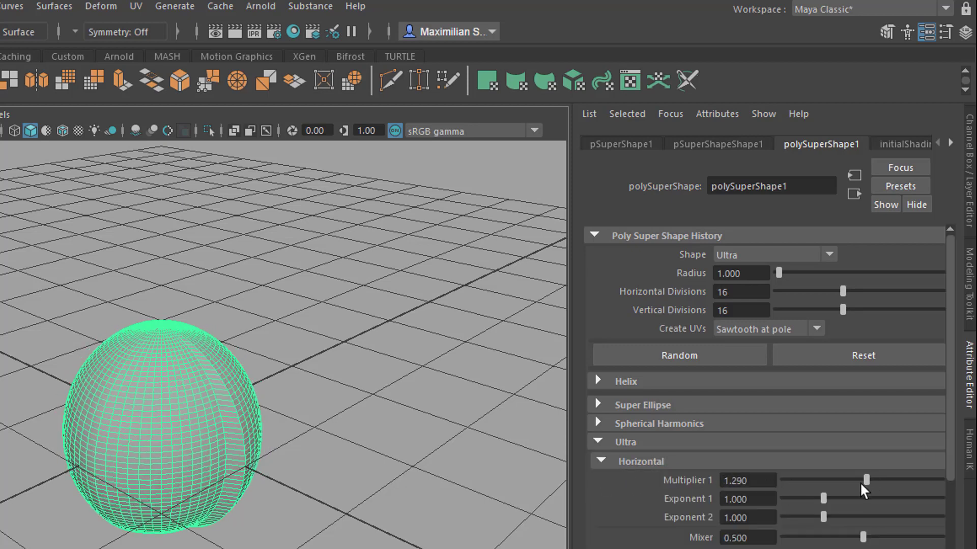
pyautogui.moveTo(864, 481); pyautogui.dragTo(853, 481)
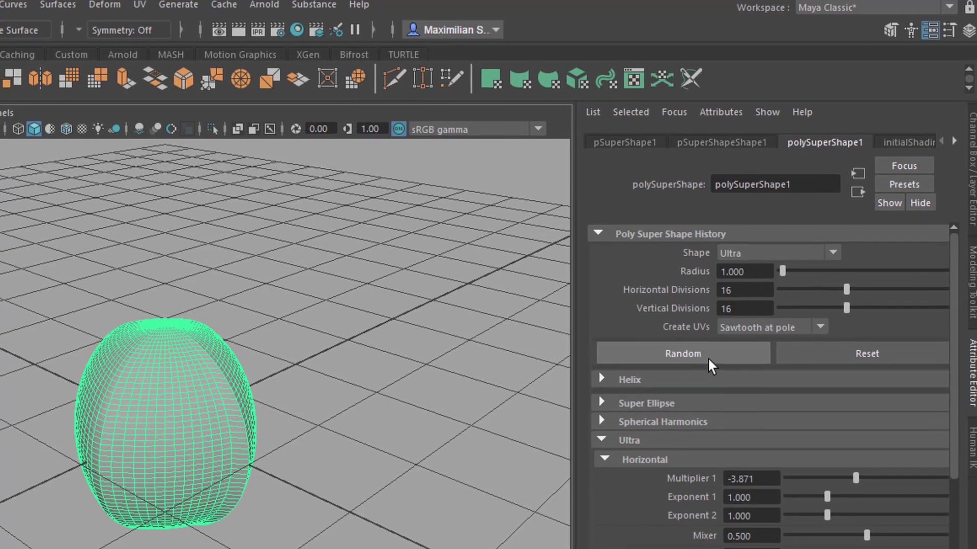
pyautogui.click(706, 356)
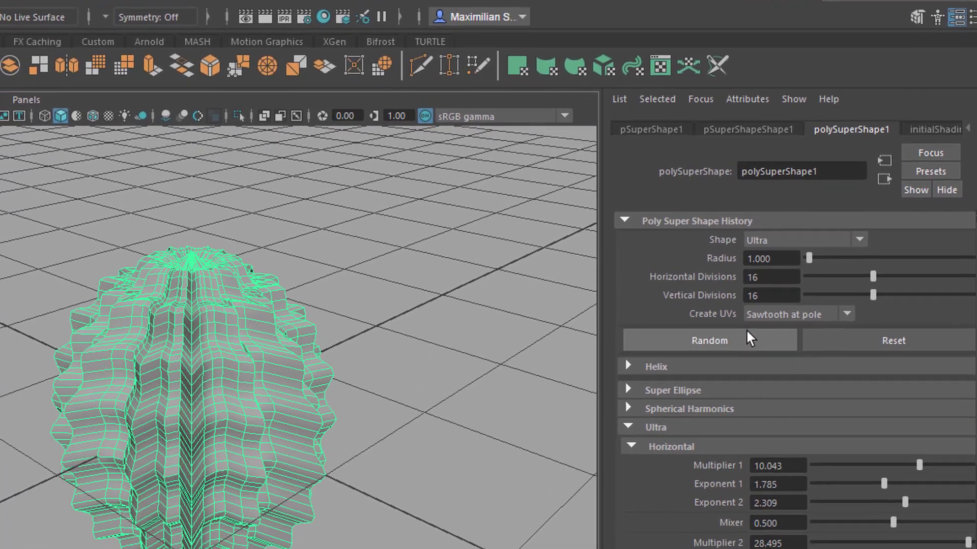
pyautogui.click(740, 345)
pyautogui.click(738, 347)
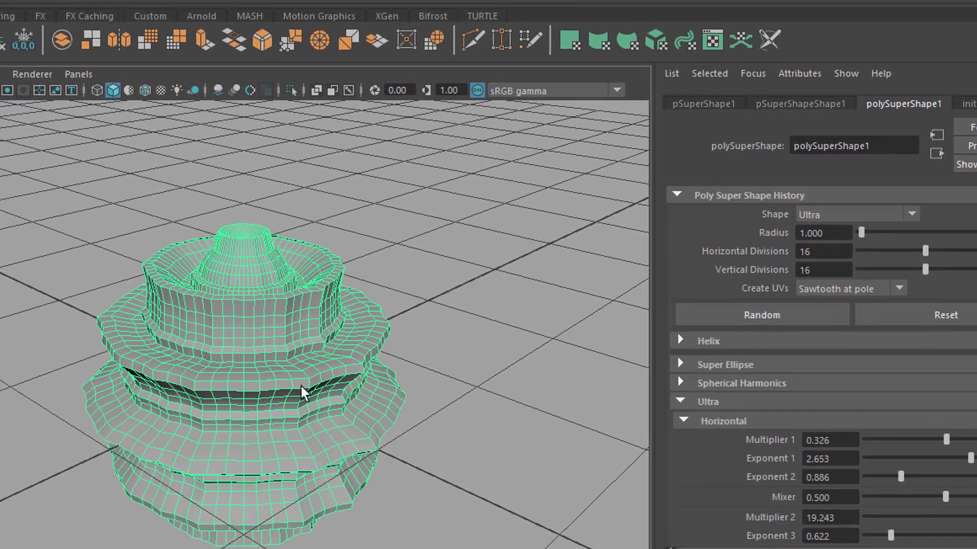
pyautogui.keyDown('alt'); pyautogui.moveTo(386, 372); pyautogui.dragTo(251, 383); pyautogui.keyUp('alt')
pyautogui.keyDown('alt'); pyautogui.moveTo(322, 347); pyautogui.dragTo(337, 317); pyautogui.keyUp('alt')
# Switch pSuperShape1 to edge mode and select the edge loop around its upper tier.
pyautogui.rightClick(324, 248)
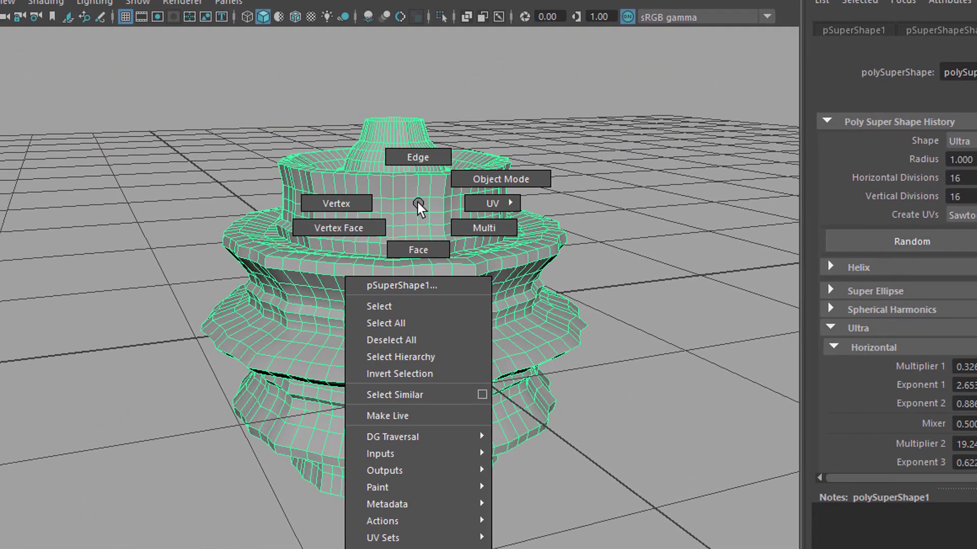
pyautogui.click(402, 165)
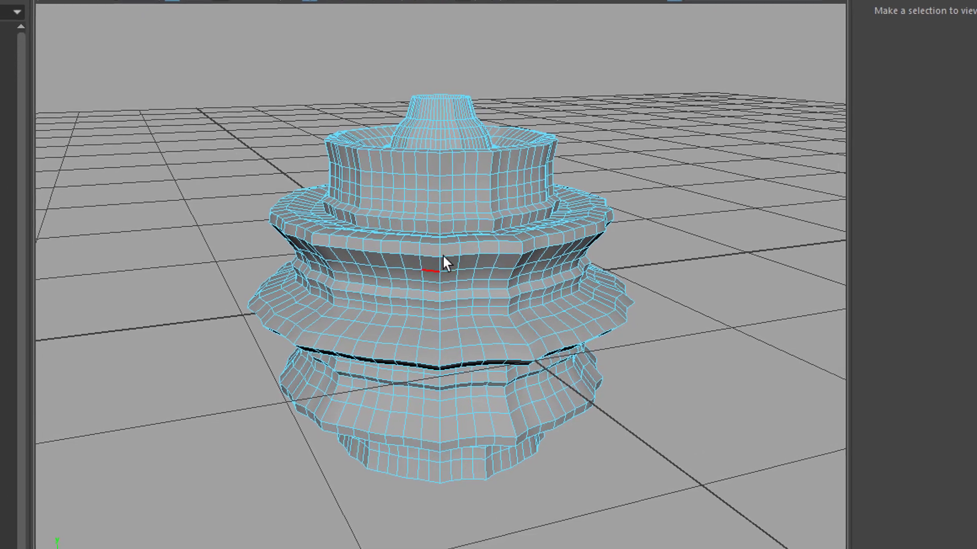
pyautogui.keyDown('alt'); pyautogui.moveTo(444, 264); pyautogui.dragTo(484, 353); pyautogui.keyUp('alt')
pyautogui.keyDown('alt'); pyautogui.moveTo(483, 353); pyautogui.dragTo(584, 256, button='right'); pyautogui.keyUp('alt')
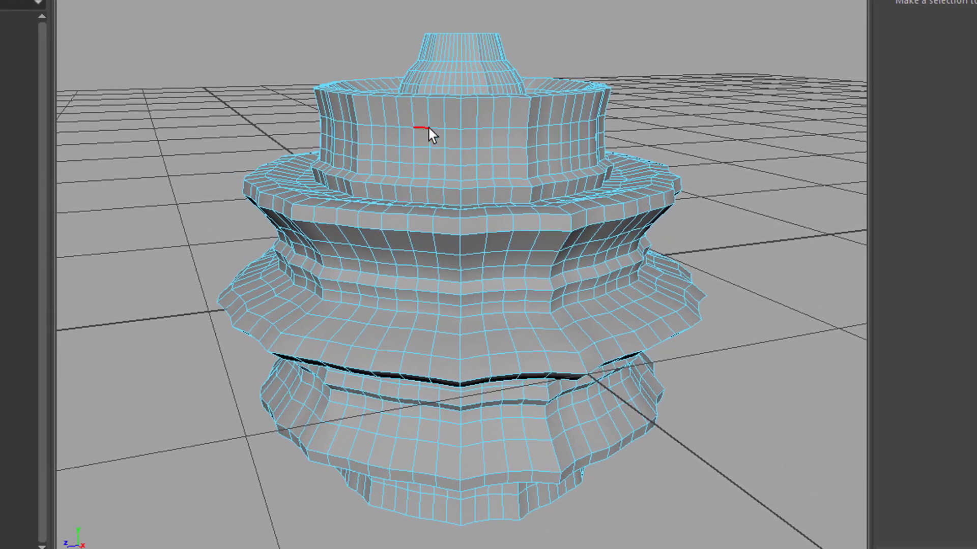
pyautogui.doubleClick(456, 128)
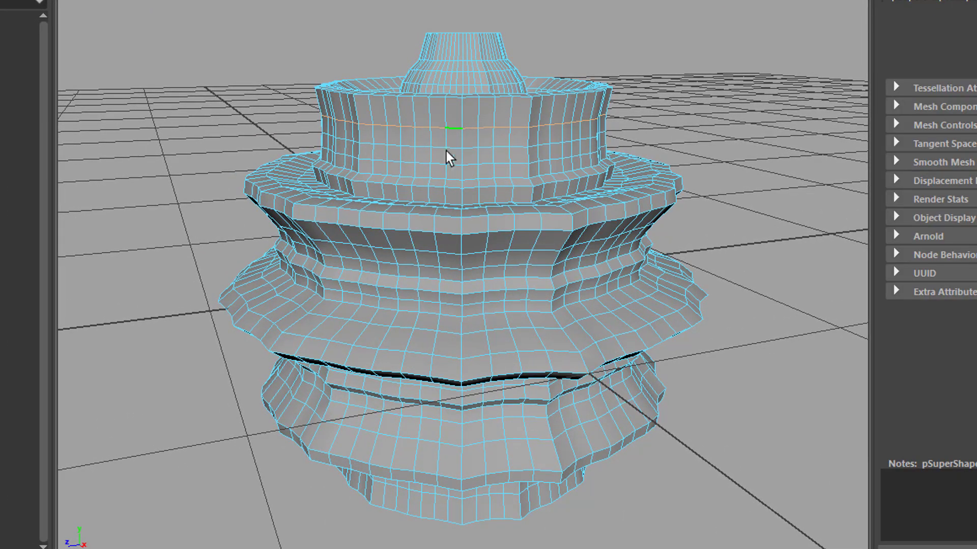
pyautogui.keyDown('alt'); pyautogui.moveTo(447, 153); pyautogui.dragTo(534, 213); pyautogui.keyUp('alt')
pyautogui.keyDown('alt'); pyautogui.moveTo(490, 237); pyautogui.dragTo(398, 224); pyautogui.keyUp('alt')
# Duplicate the upper-tier edge loop as curves and attach the pieces into one curve.
pyautogui.click(342, 3)
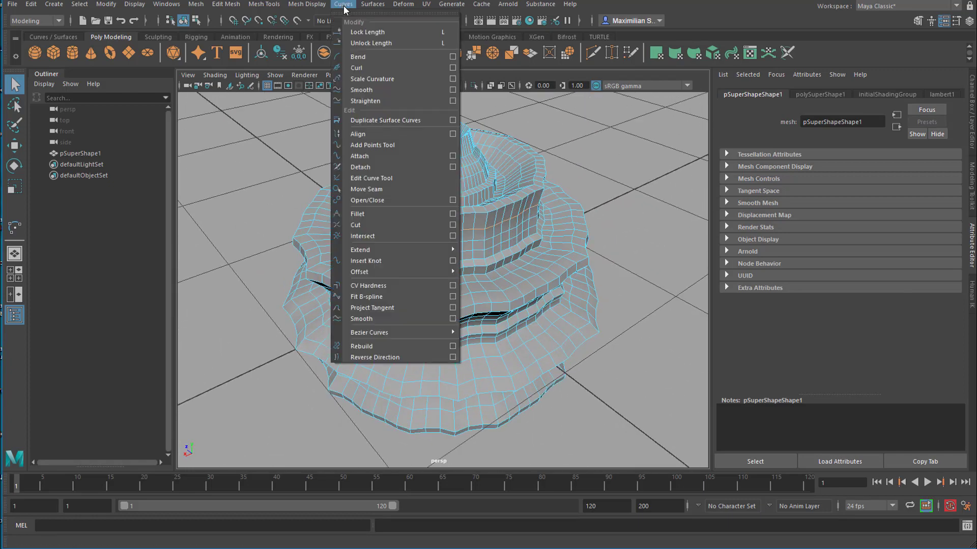
pyautogui.click(394, 121)
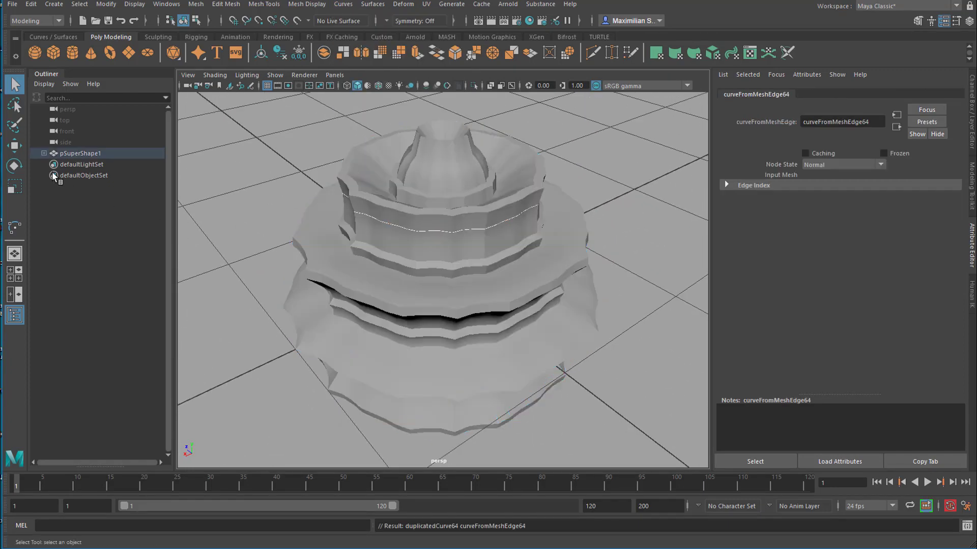
pyautogui.click(44, 152)
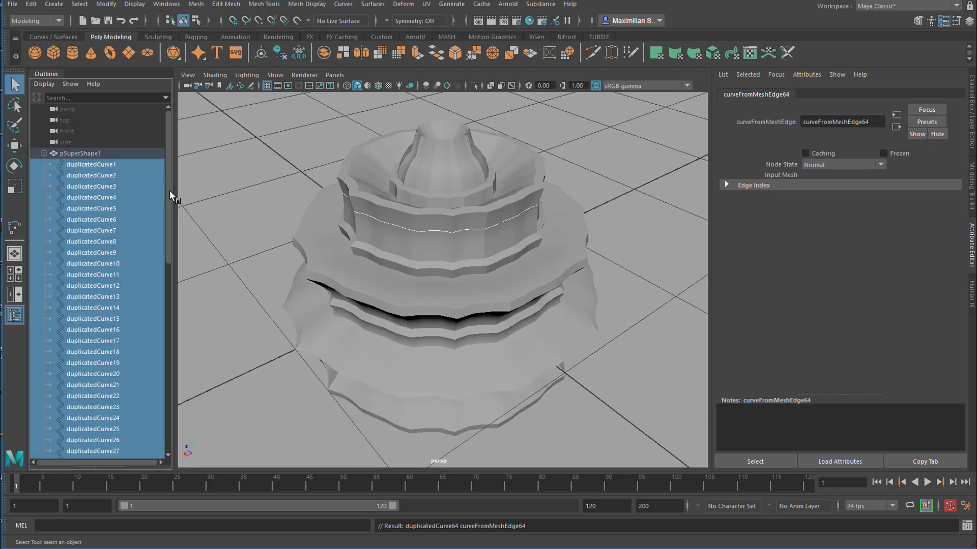
pyautogui.moveTo(169, 190); pyautogui.dragTo(197, 181)
pyautogui.click(342, 4)
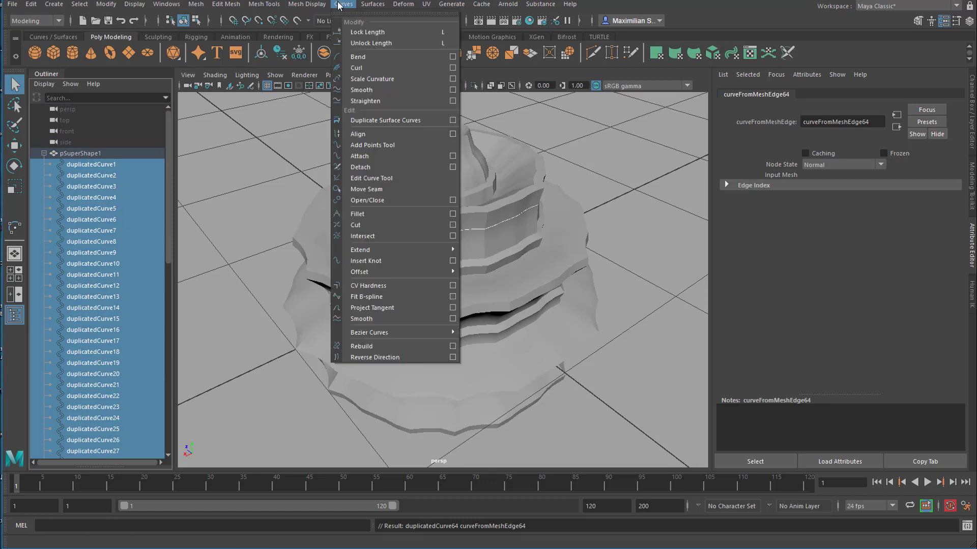
pyautogui.click(370, 156)
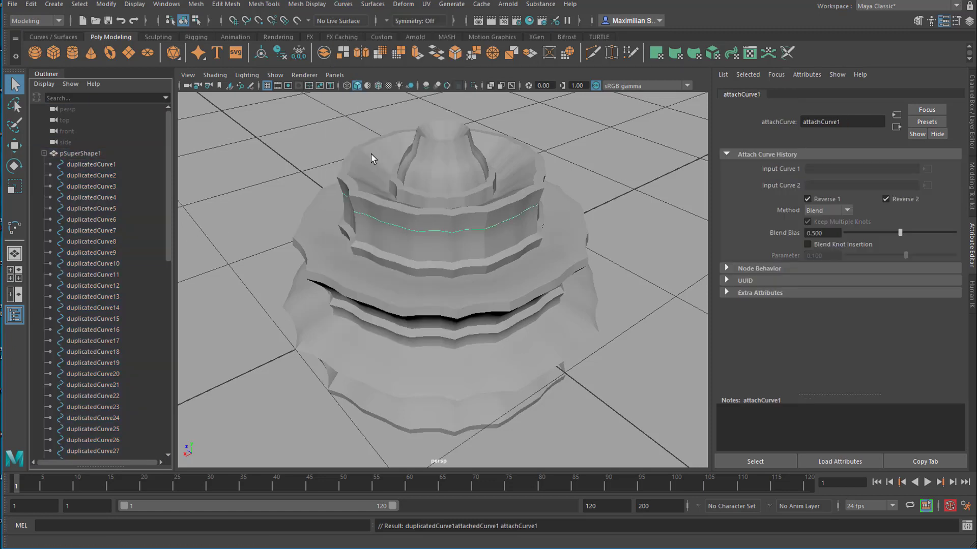
# Delete the leftover curve pieces duplicatedCurve1 through duplicatedCurve64.
pyautogui.click(91, 165)
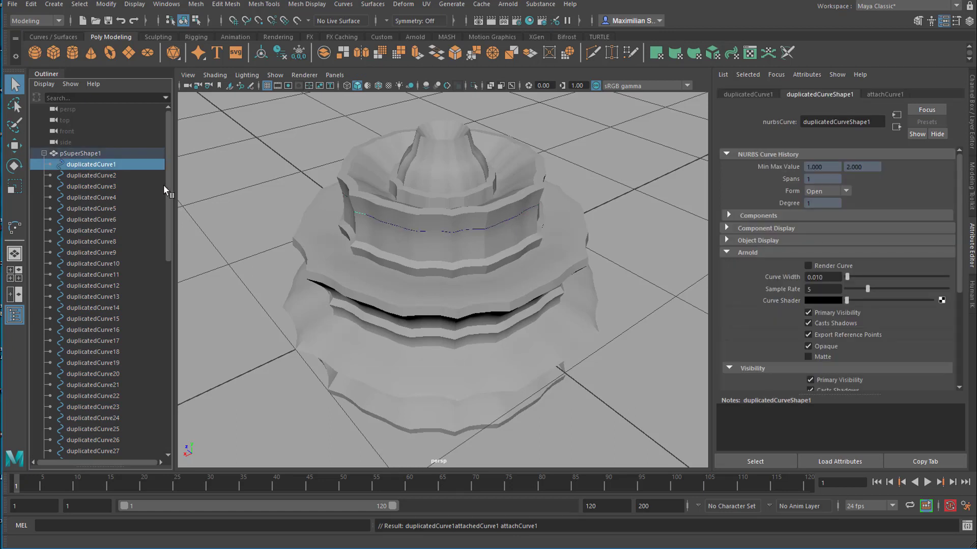
pyautogui.moveTo(163, 184); pyautogui.dragTo(176, 402)
pyautogui.keyDown('shift'); pyautogui.click(118, 416); pyautogui.keyUp('shift')
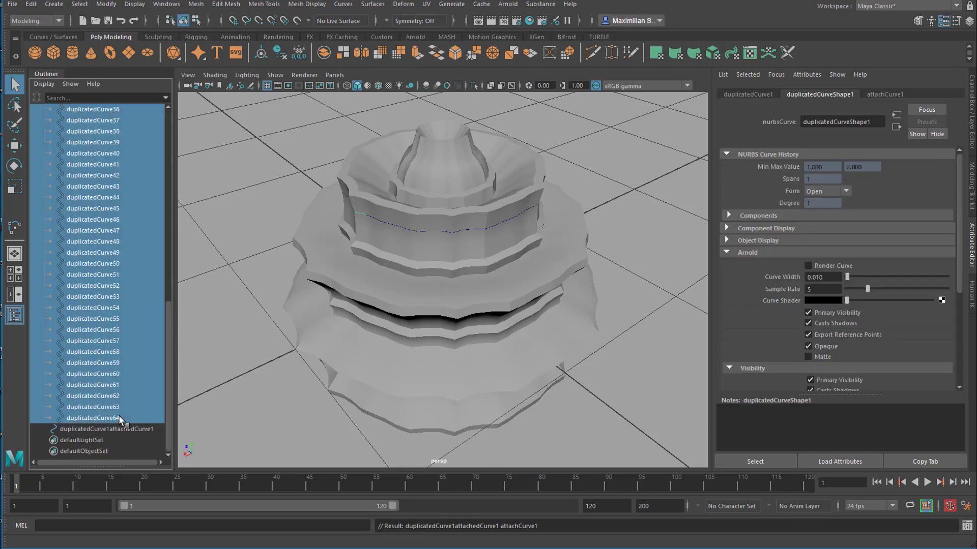
pyautogui.press('Delete')
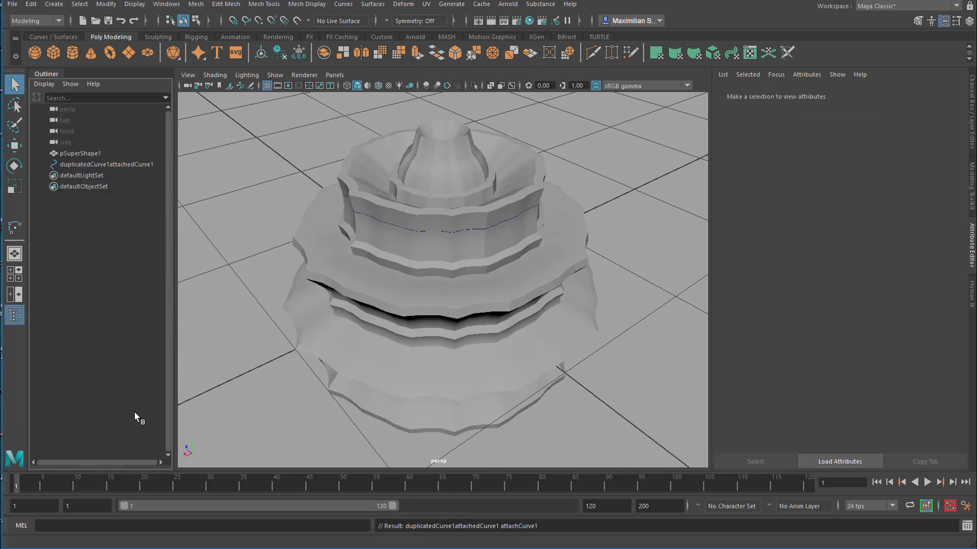
# Put pSuperShape1 into edge mode and select an edge loop around its wide lower tier.
pyautogui.click(84, 152)
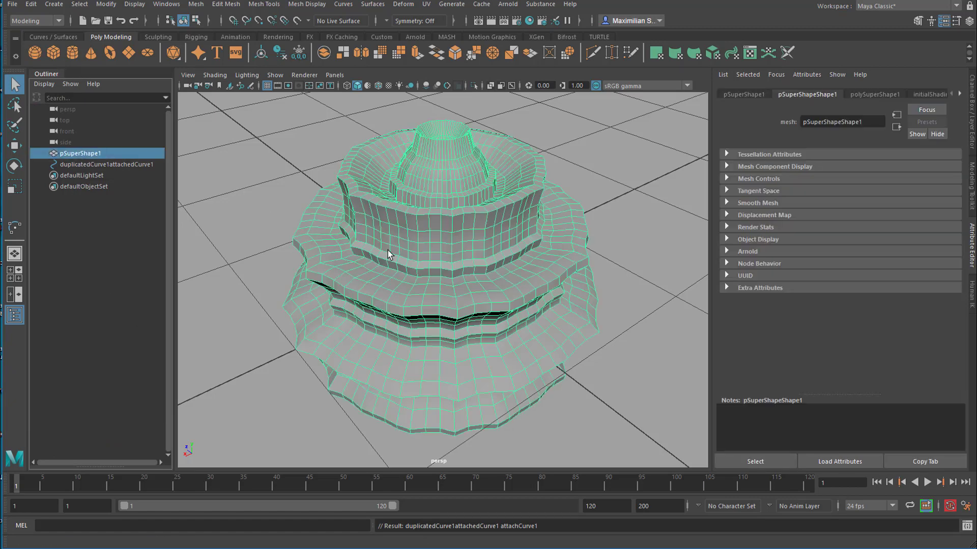
pyautogui.click(66, 223)
pyautogui.click(101, 164)
pyautogui.press('w')
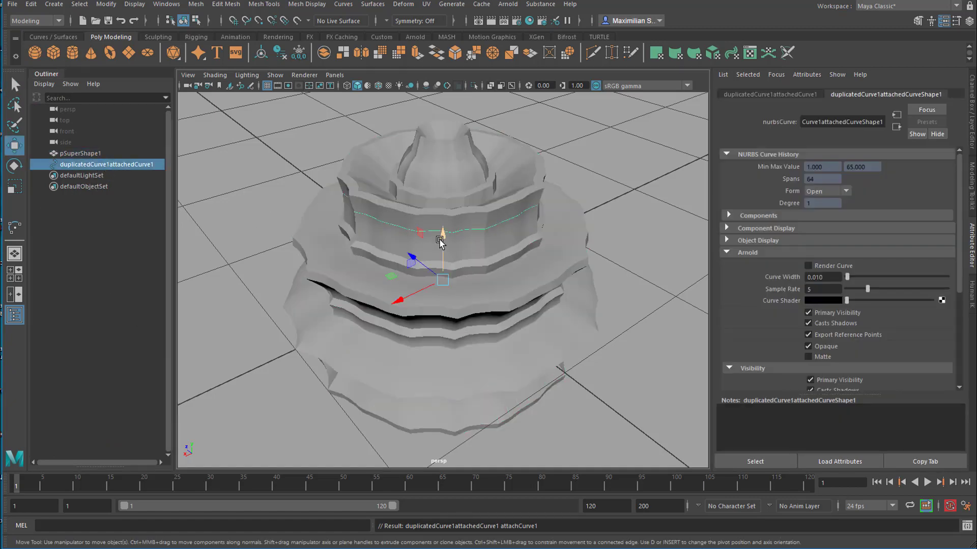
pyautogui.keyDown('alt'); pyautogui.moveTo(499, 226); pyautogui.dragTo(461, 303); pyautogui.keyUp('alt')
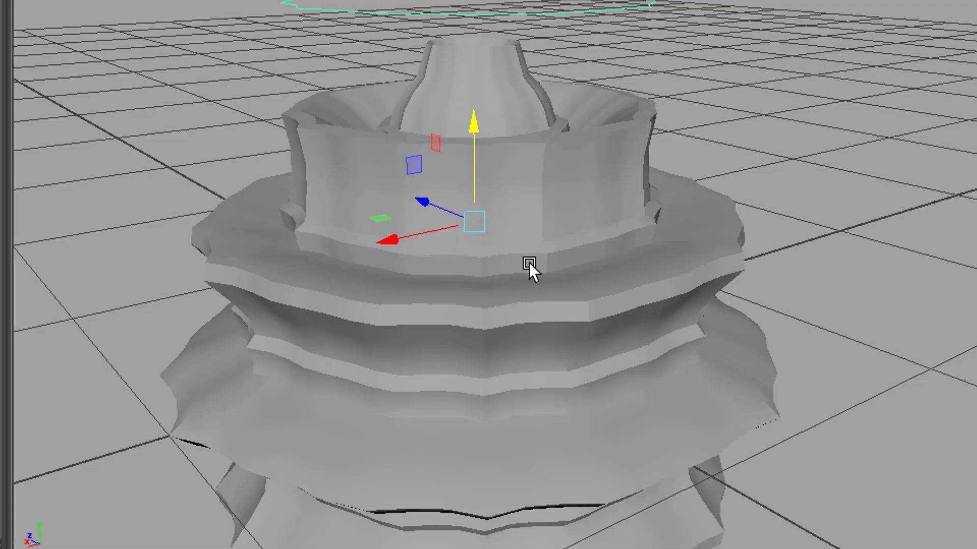
pyautogui.keyDown('alt'); pyautogui.moveTo(529, 263); pyautogui.dragTo(586, 298); pyautogui.keyUp('alt')
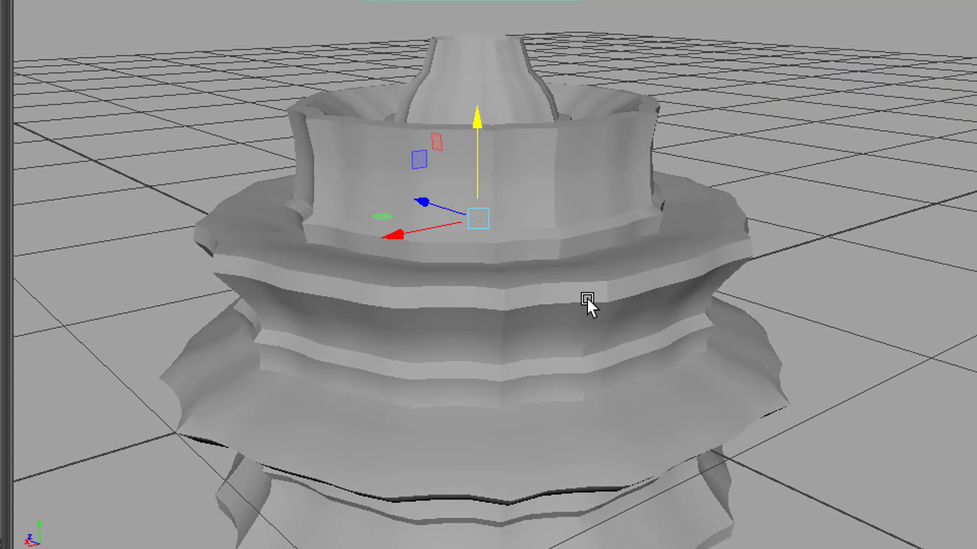
pyautogui.keyDown('alt'); pyautogui.moveTo(643, 308); pyautogui.dragTo(668, 289); pyautogui.keyUp('alt')
pyautogui.click(668, 289)
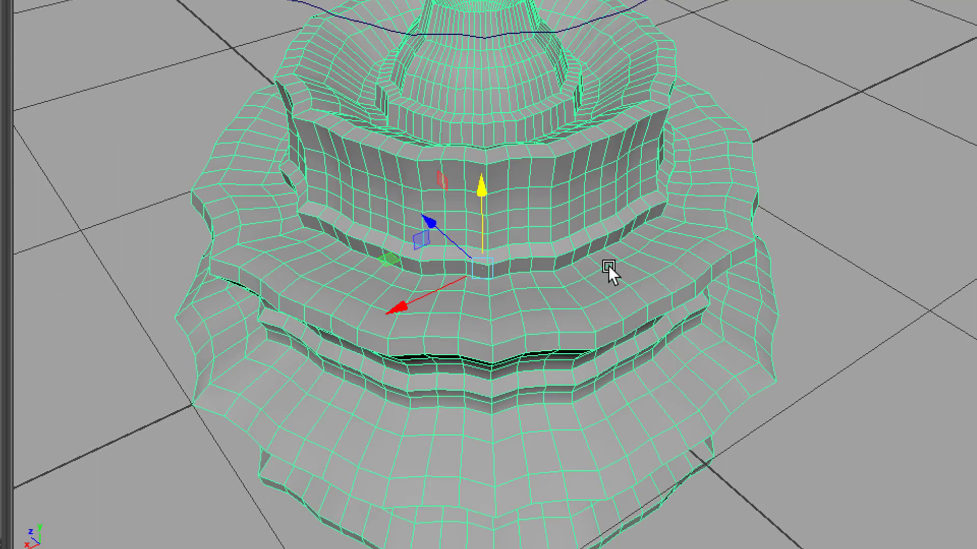
pyautogui.moveTo(609, 266); pyautogui.dragTo(609, 134, button='right')
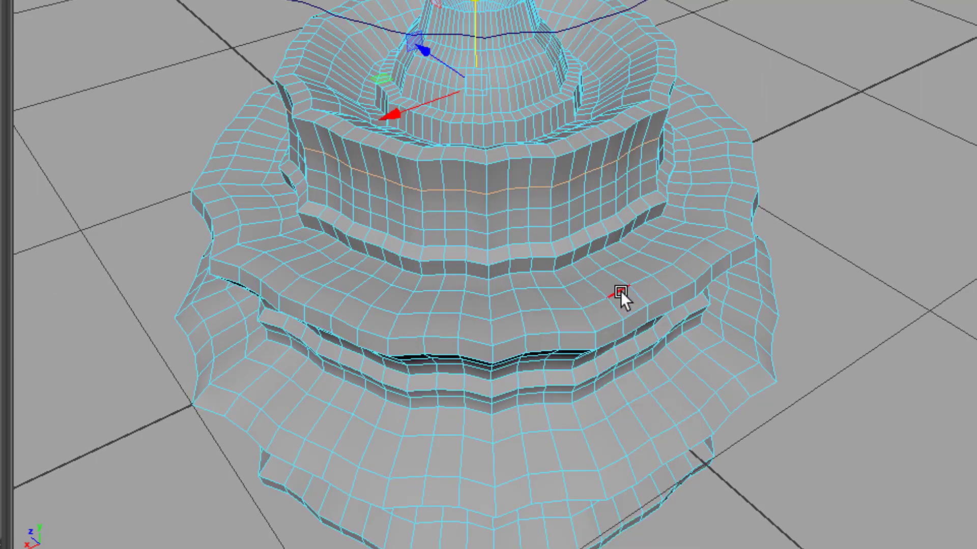
pyautogui.doubleClick(620, 291)
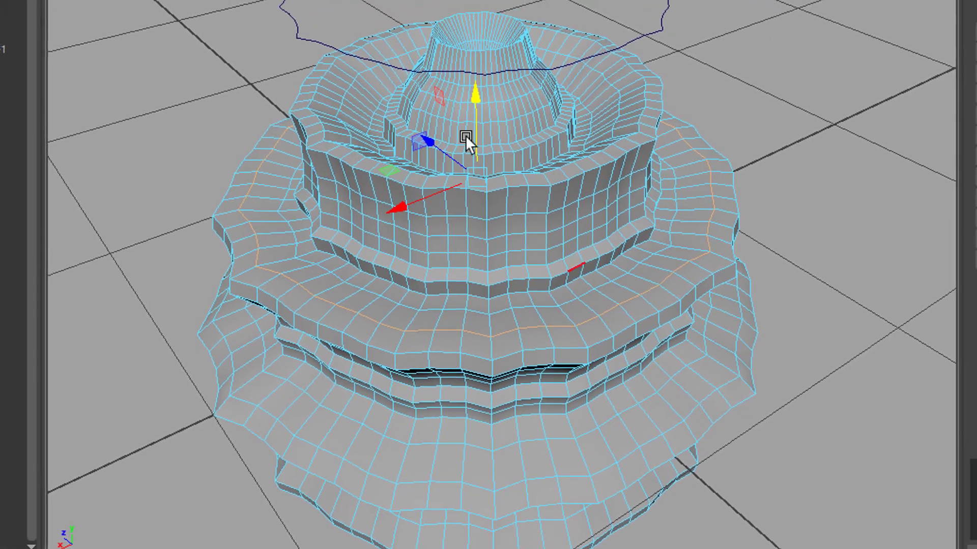
# Duplicate the lower-tier edge loop as curves and attach them into duplicatedCurve2attachedCurve1.
pyautogui.click(356, 5)
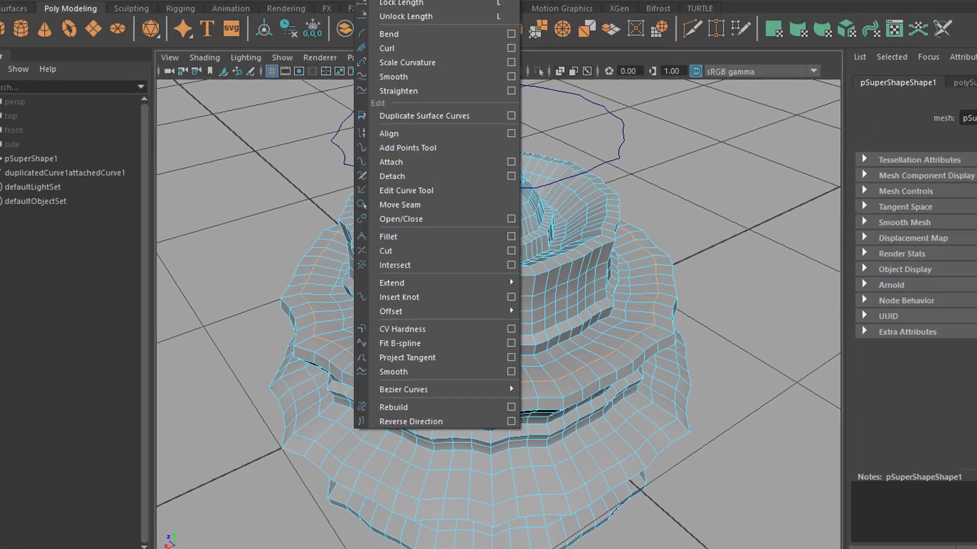
pyautogui.click(424, 116)
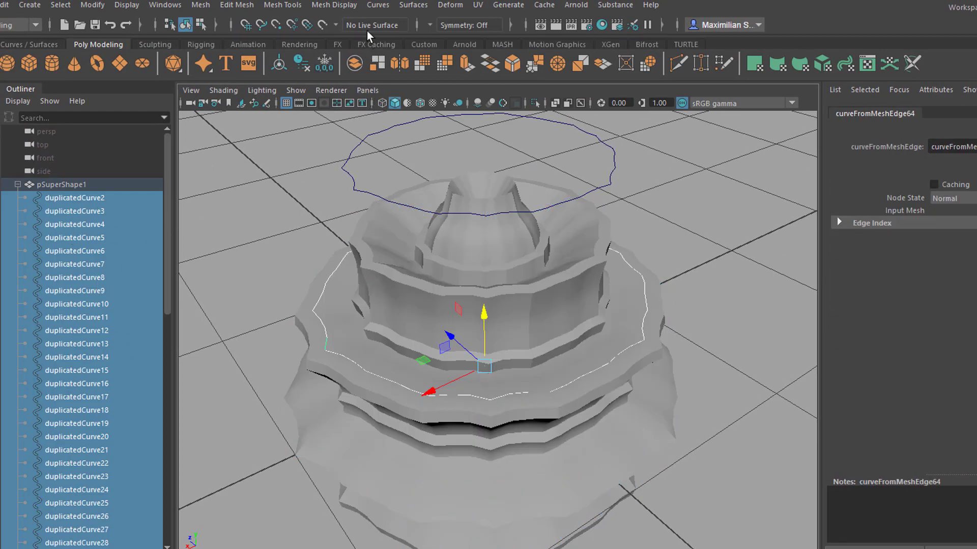
pyautogui.click(375, 6)
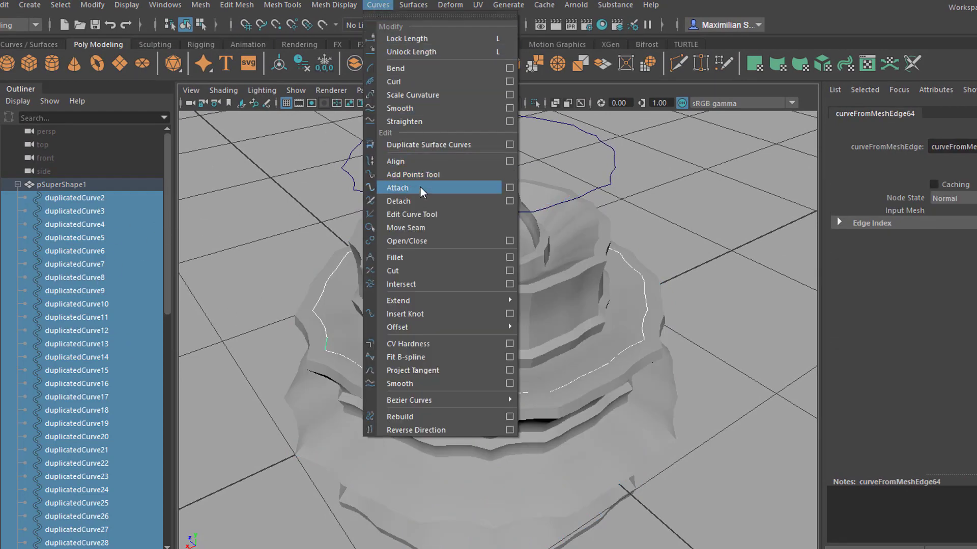
pyautogui.click(399, 188)
# Delete the leftover curve pieces duplicatedCurve2 through duplicatedCurve65.
pyautogui.click(95, 200)
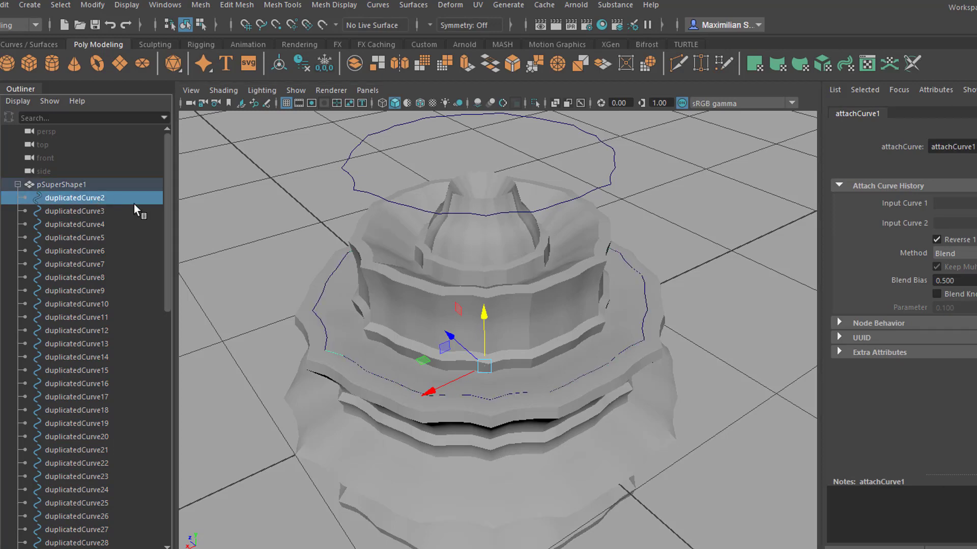
pyautogui.moveTo(169, 215); pyautogui.dragTo(164, 480)
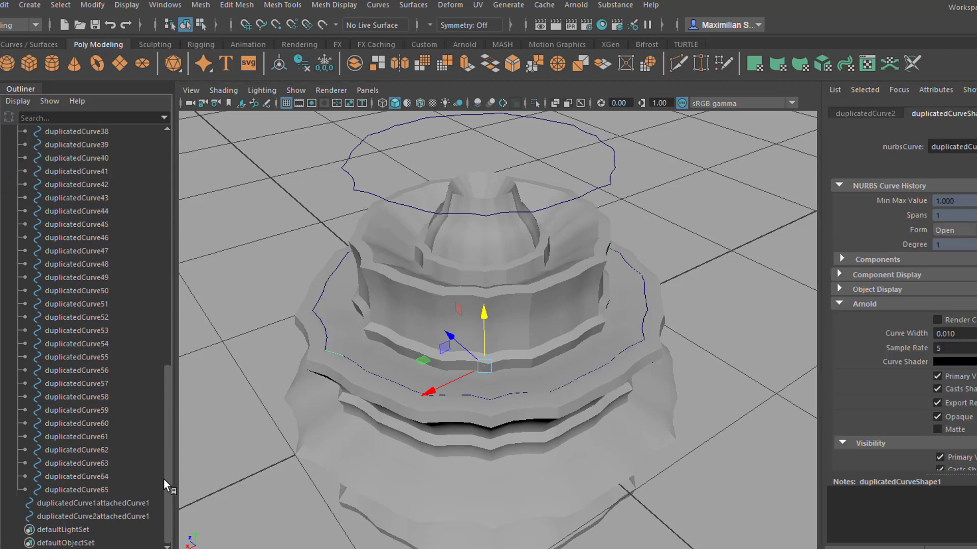
pyautogui.keyDown('shift'); pyautogui.click(99, 488); pyautogui.keyUp('shift')
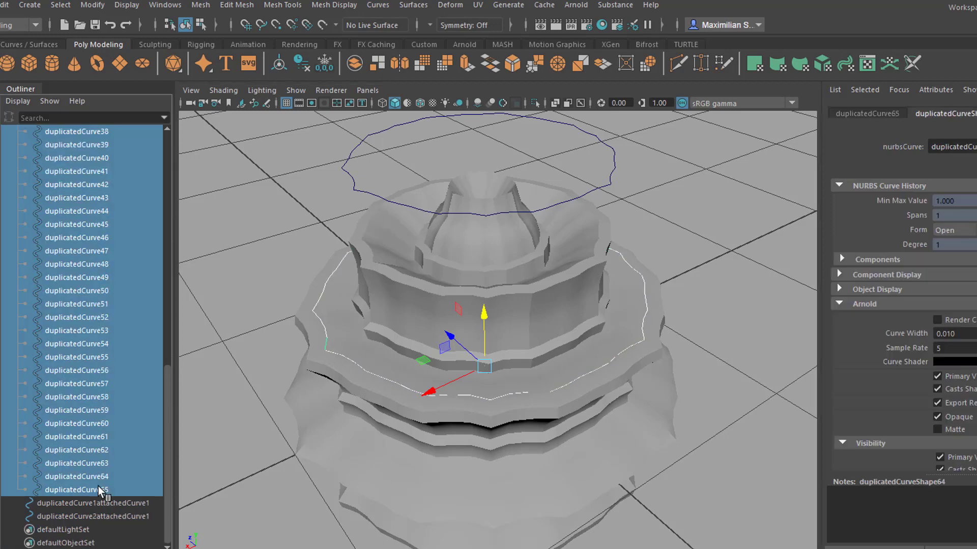
pyautogui.press('Delete')
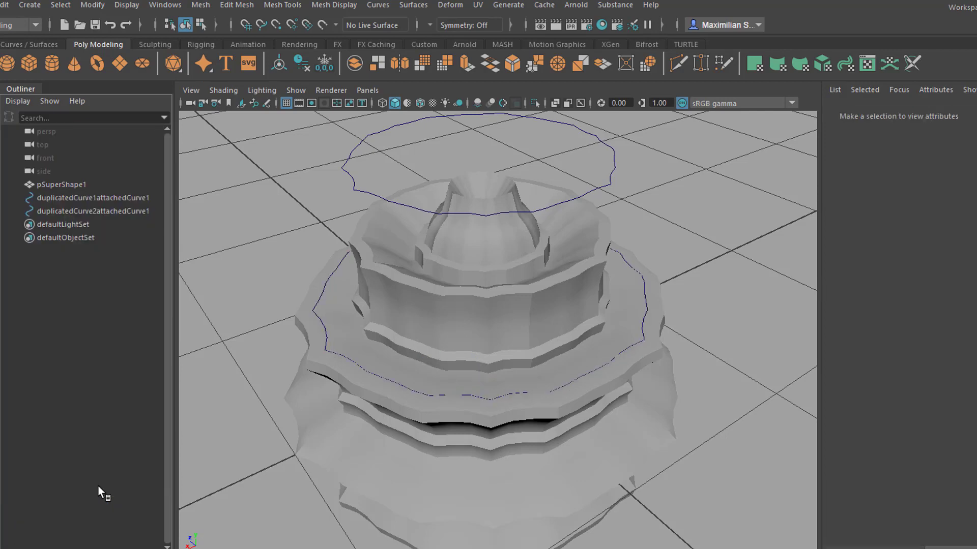
# Delete the pSuperShape1 mesh, leaving only the two attached curves.
pyautogui.click(84, 198)
pyautogui.keyDown('shift'); pyautogui.click(89, 212); pyautogui.keyUp('shift')
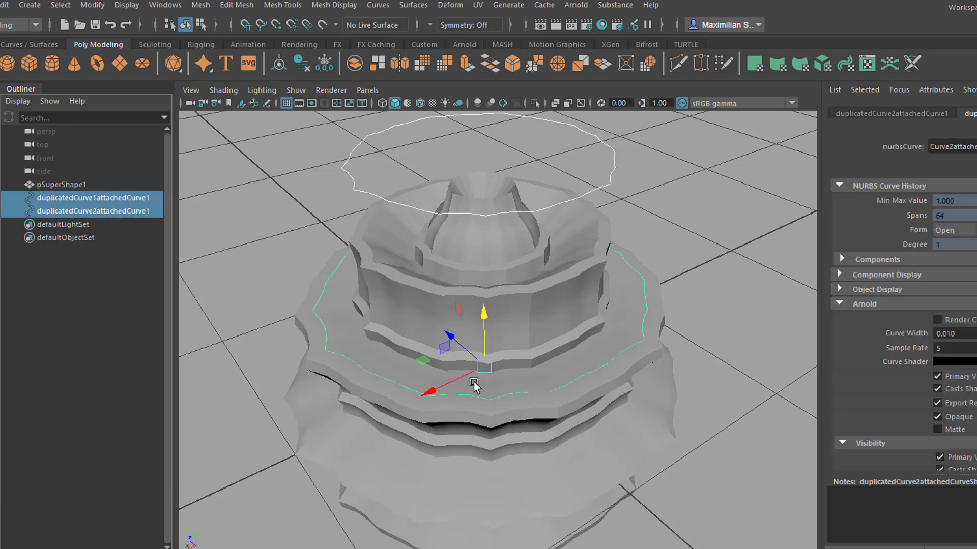
pyautogui.keyDown('alt'); pyautogui.moveTo(474, 387); pyautogui.dragTo(511, 374); pyautogui.keyUp('alt')
pyautogui.click(71, 184)
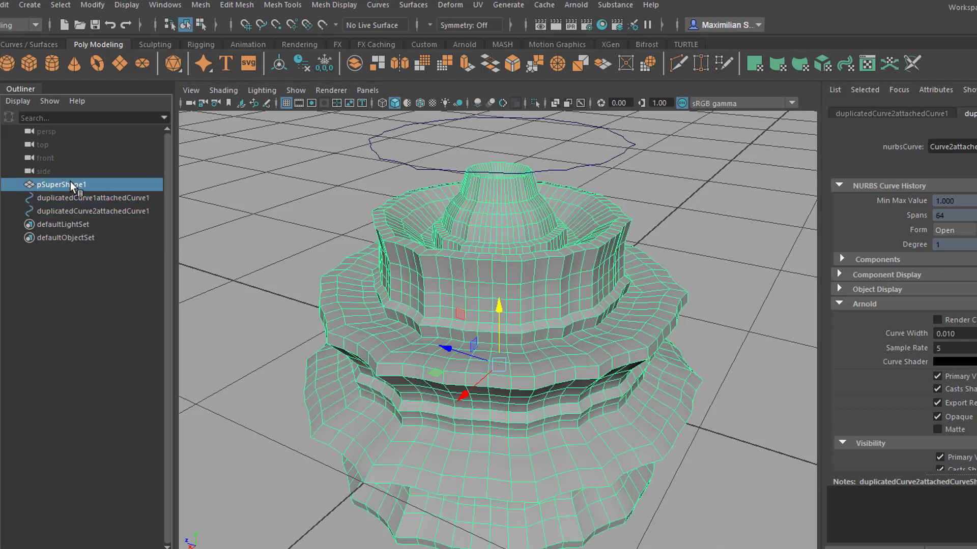
pyautogui.press('Delete')
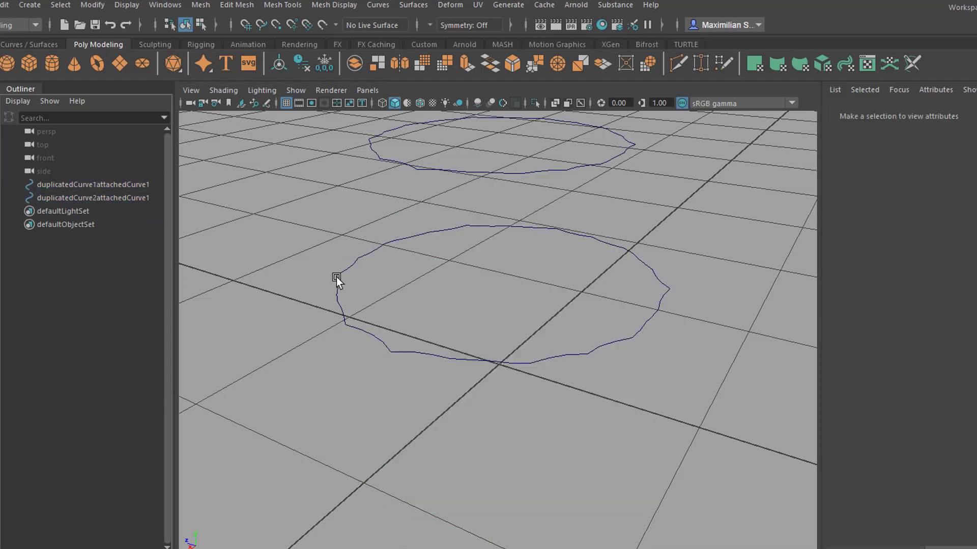
pyautogui.keyDown('alt'); pyautogui.moveTo(617, 366); pyautogui.dragTo(582, 408); pyautogui.keyUp('alt')
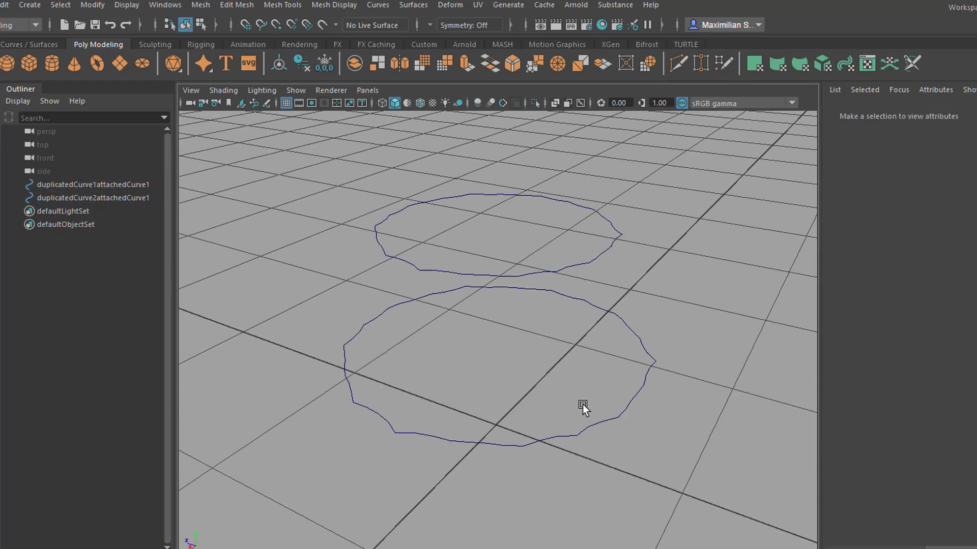
# Select the top and bottom attached curves and loft a surface between them from the Curves / Surfaces shelf.
pyautogui.click(629, 245)
pyautogui.keyDown('shift'); pyautogui.click(639, 315); pyautogui.keyUp('shift')
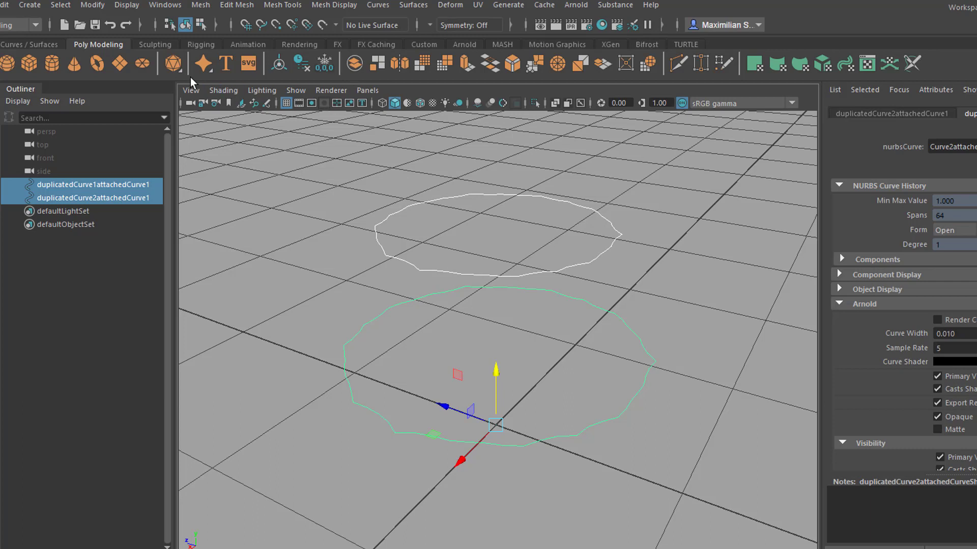
pyautogui.click(31, 44)
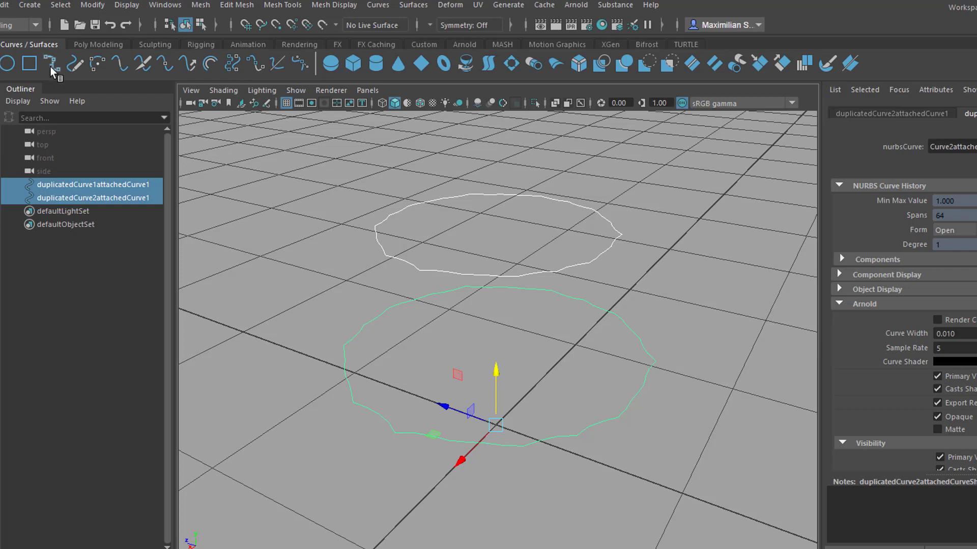
pyautogui.click(490, 65)
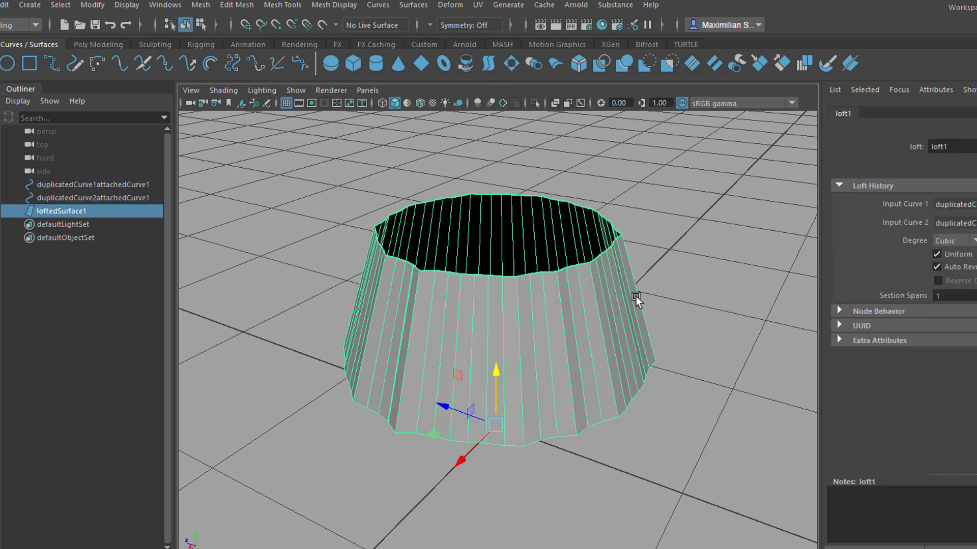
pyautogui.moveTo(639, 298)
pyautogui.keyDown('alt'); pyautogui.mouseDown()
pyautogui.moveTo(571, 344)
pyautogui.moveTo(574, 293)
pyautogui.moveTo(560, 298)
pyautogui.moveTo(578, 266)
pyautogui.moveTo(655, 305)
pyautogui.mouseUp(); pyautogui.keyUp('alt')
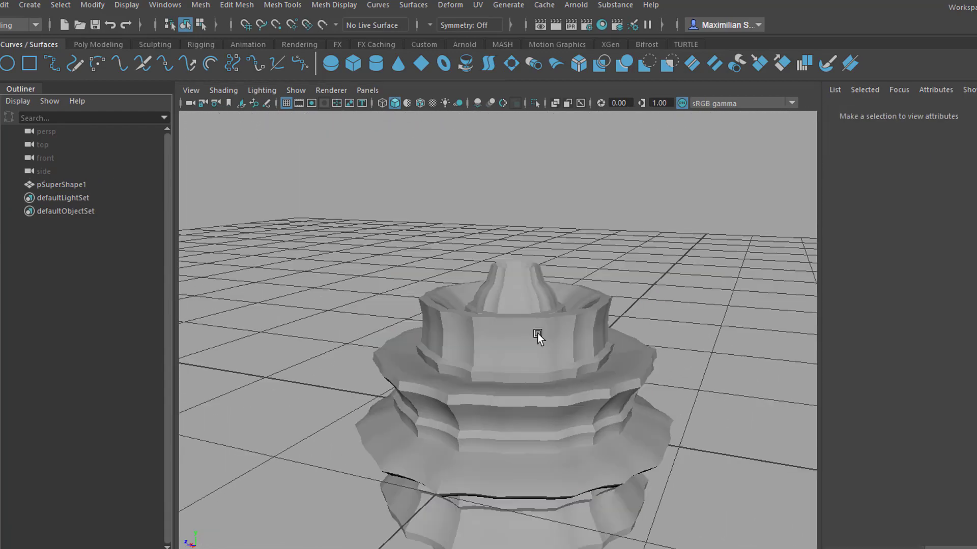
# Select an edge around pSuperShape1's middle tier and duplicate it as surface curves.
pyautogui.keyDown('alt'); pyautogui.moveTo(535, 334); pyautogui.dragTo(536, 255); pyautogui.keyUp('alt')
pyautogui.click(536, 255)
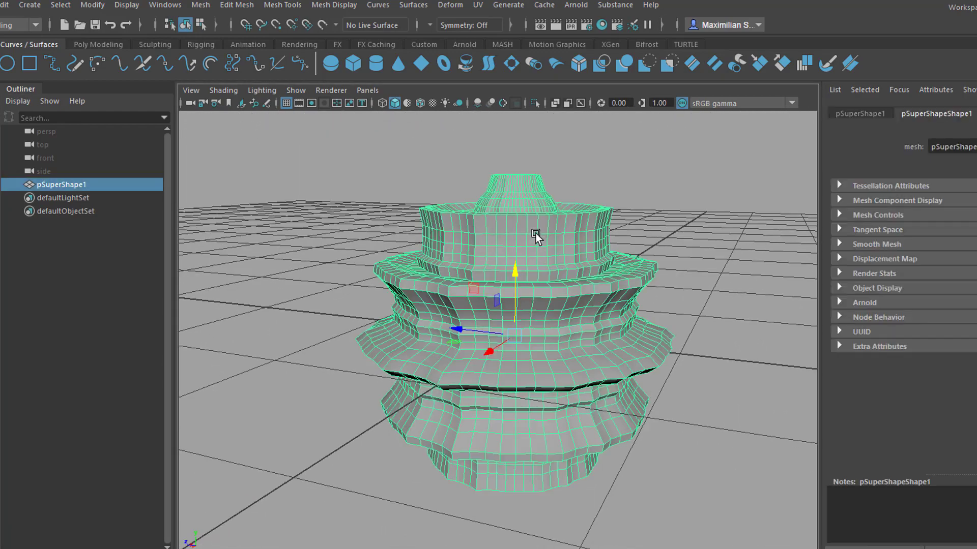
pyautogui.rightClick(535, 234)
pyautogui.click(536, 199)
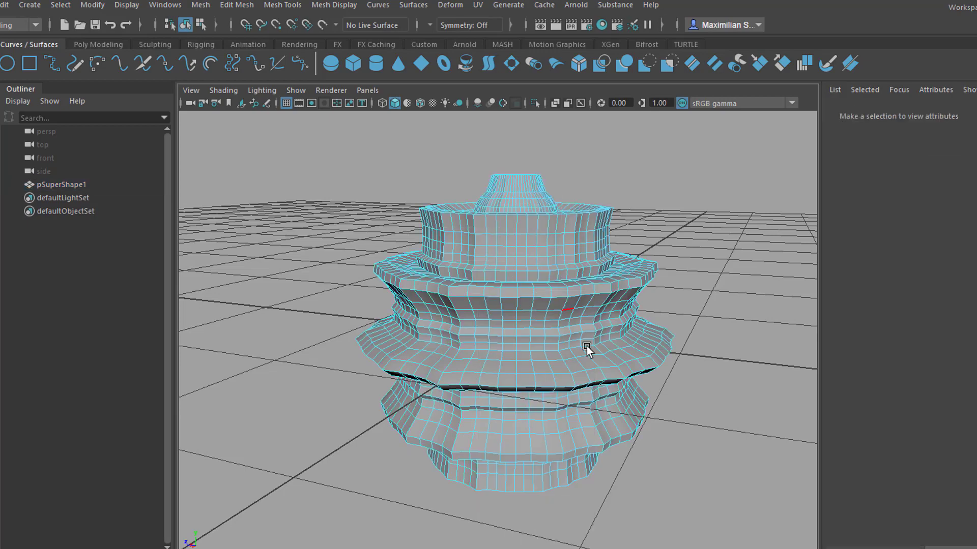
pyautogui.keyDown('alt'); pyautogui.moveTo(587, 346); pyautogui.dragTo(533, 344); pyautogui.keyUp('alt')
pyautogui.scroll(4, 529, 331)
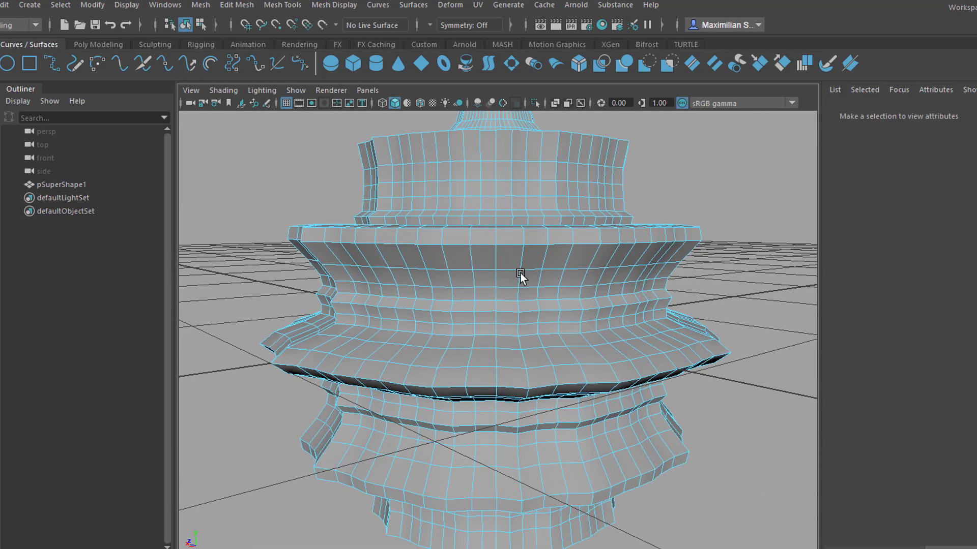
pyautogui.click(499, 255)
pyautogui.keyDown('alt'); pyautogui.moveTo(499, 255); pyautogui.dragTo(376, 323); pyautogui.keyUp('alt')
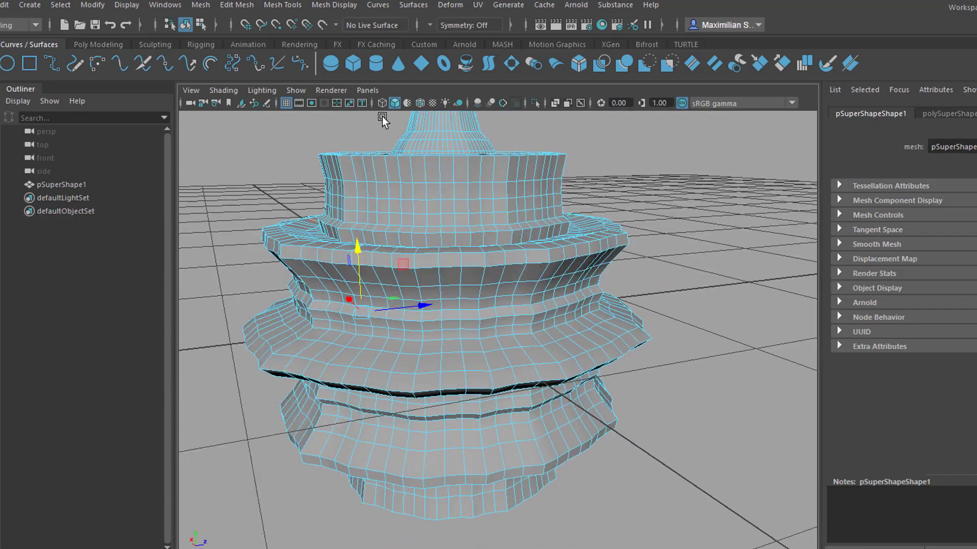
pyautogui.click(379, 6)
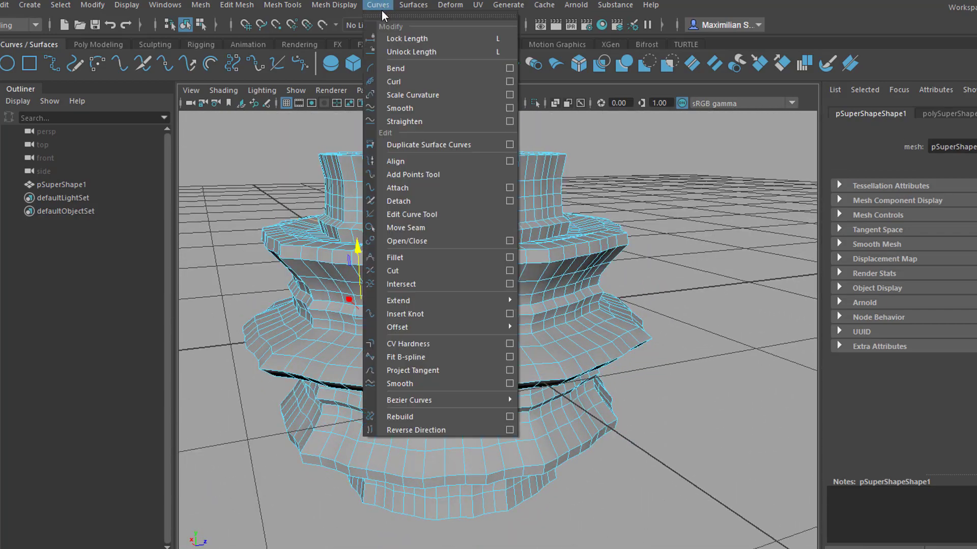
pyautogui.click(452, 147)
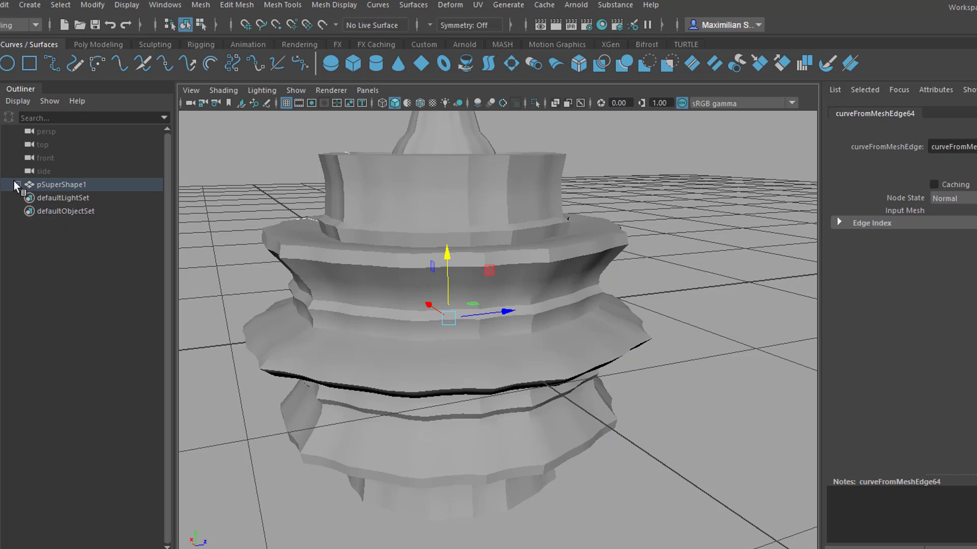
# Attach the extracted middle-tier curves into duplicatedCurve1attachedCurve1.
pyautogui.click(17, 185)
pyautogui.click(379, 5)
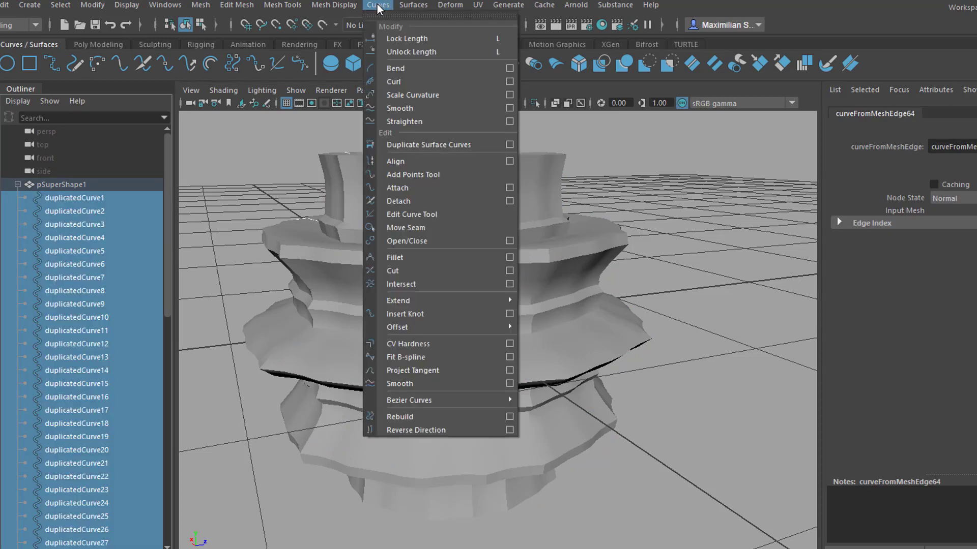
pyautogui.click(438, 191)
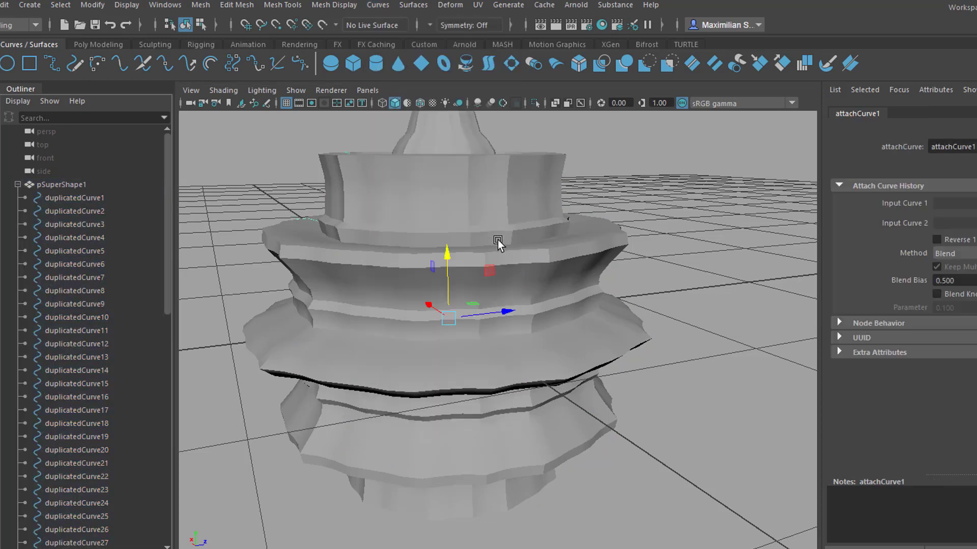
# Delete curve pieces duplicatedCurve1–64 and the pSuperShape1 mesh.
pyautogui.click(75, 198)
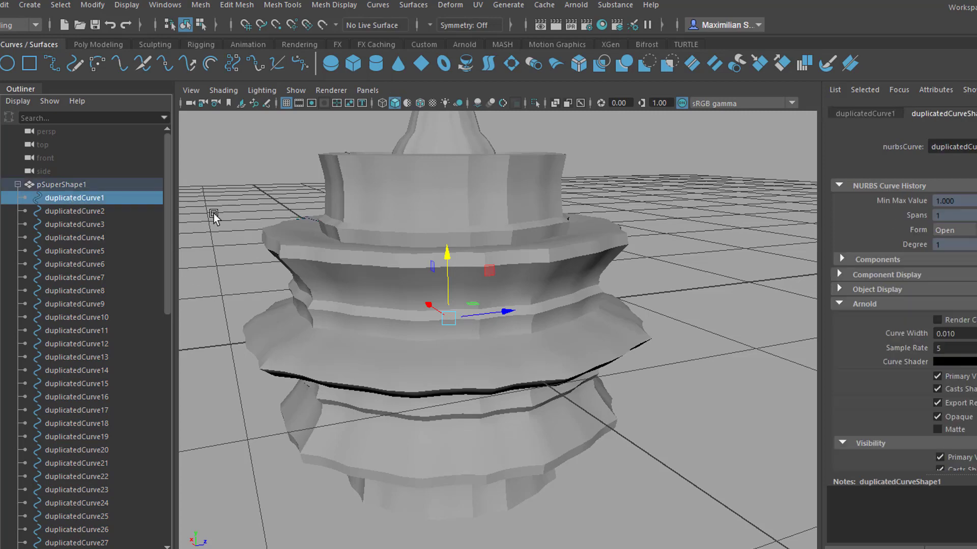
pyautogui.moveTo(168, 218); pyautogui.dragTo(181, 485)
pyautogui.keyDown('shift'); pyautogui.click(90, 503); pyautogui.keyUp('shift')
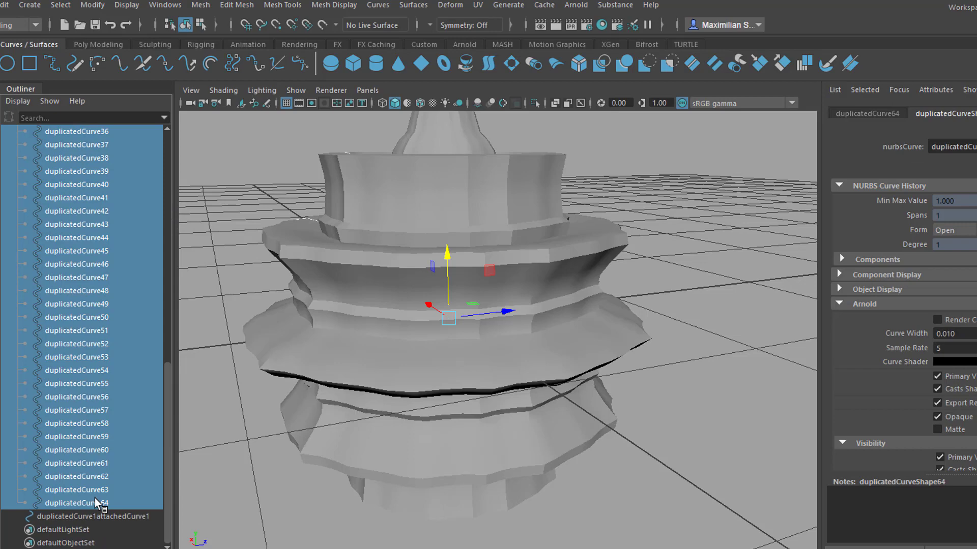
pyautogui.press('Delete')
pyautogui.click(316, 273)
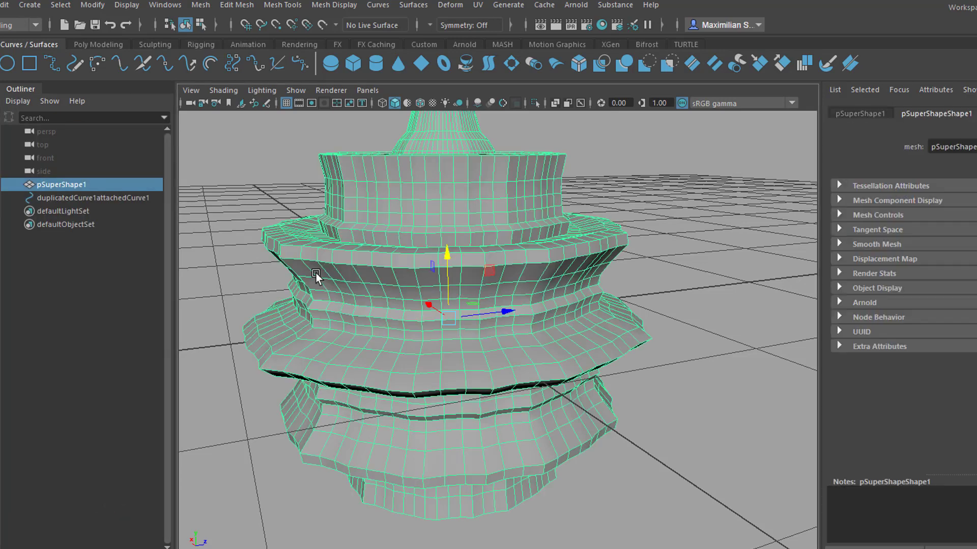
pyautogui.press('Delete')
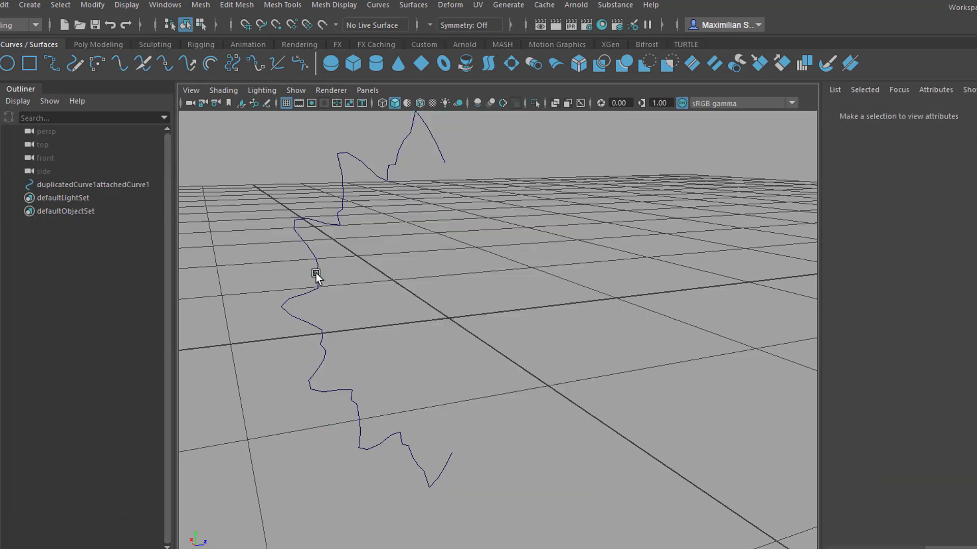
# Duplicate-rotate the profile curve around Y, repeating with Ctrl+Shift+D into six star-pattern copies.
pyautogui.click(318, 299)
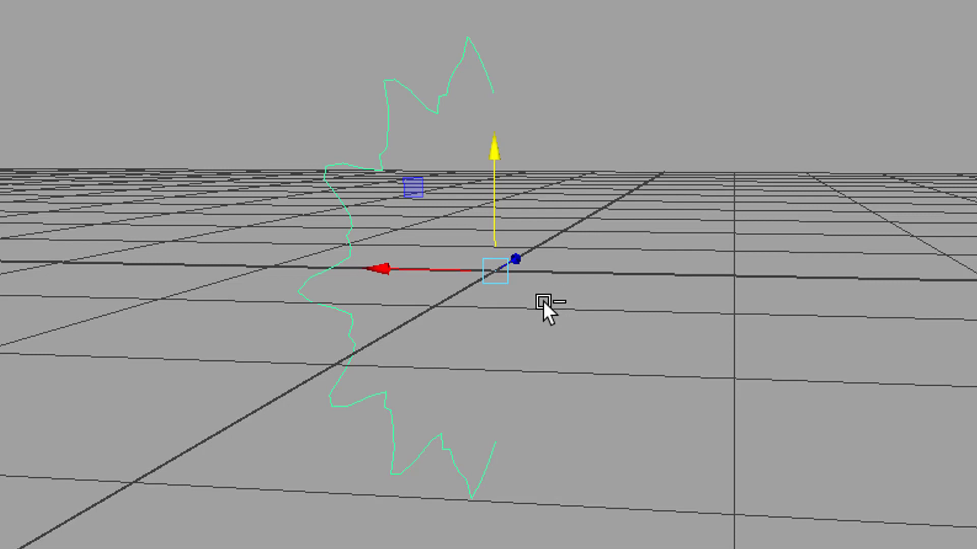
pyautogui.press('e')
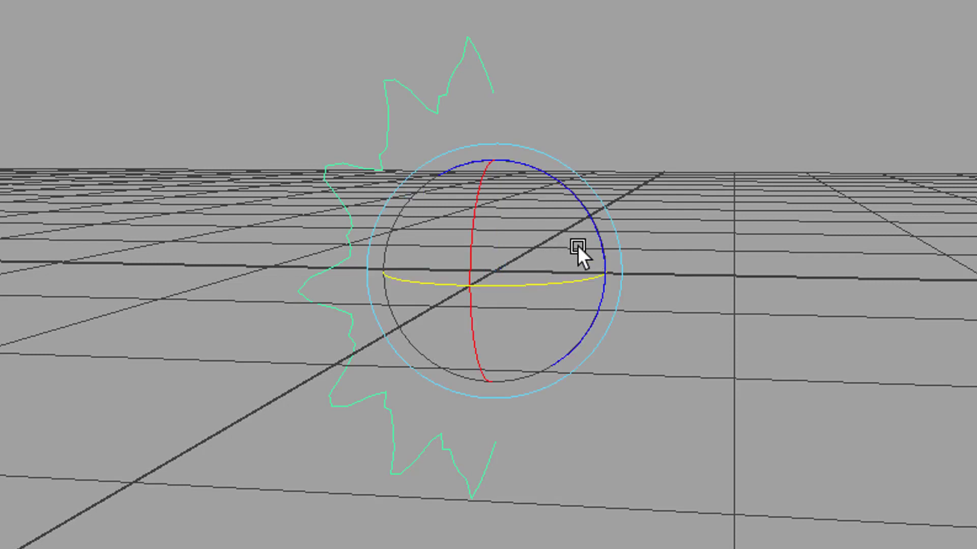
pyautogui.moveTo(440, 283)
pyautogui.mouseDown()
pyautogui.moveTo(530, 288)
pyautogui.moveTo(563, 296)
pyautogui.moveTo(556, 307)
pyautogui.mouseUp()
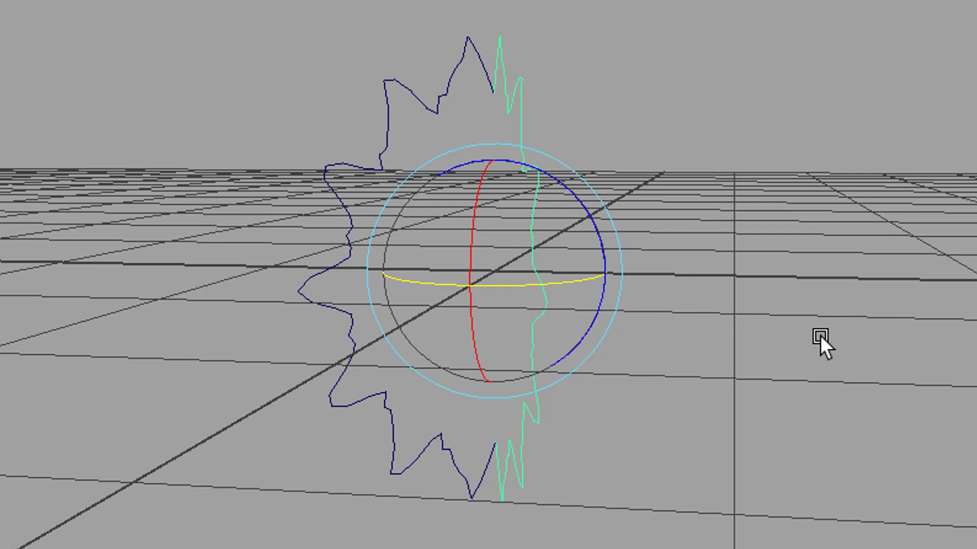
pyautogui.keyDown('alt'); pyautogui.moveTo(807, 383); pyautogui.dragTo(759, 448); pyautogui.keyUp('alt')
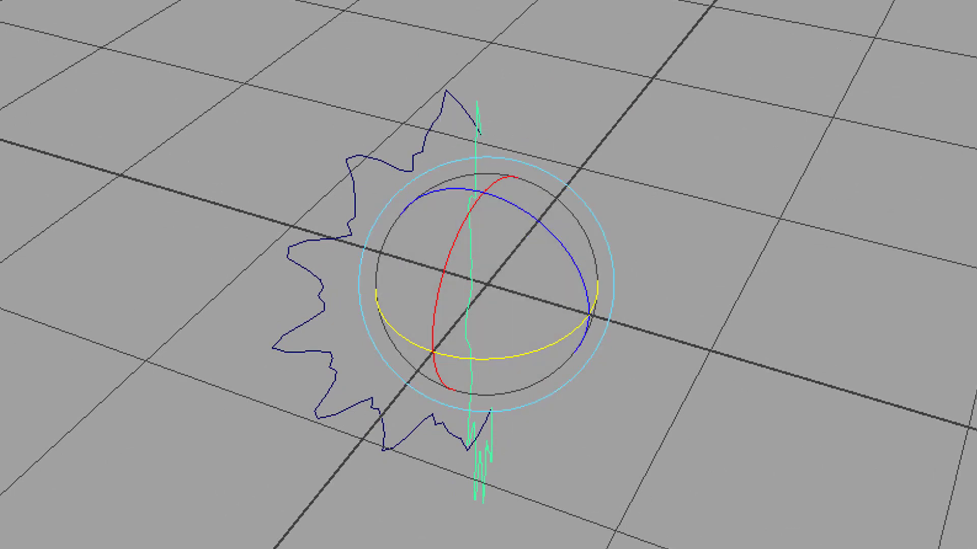
pyautogui.hotkey('ctrl', 'shift', 'd')
pyautogui.hotkey('ctrl', 'shift', 'd')
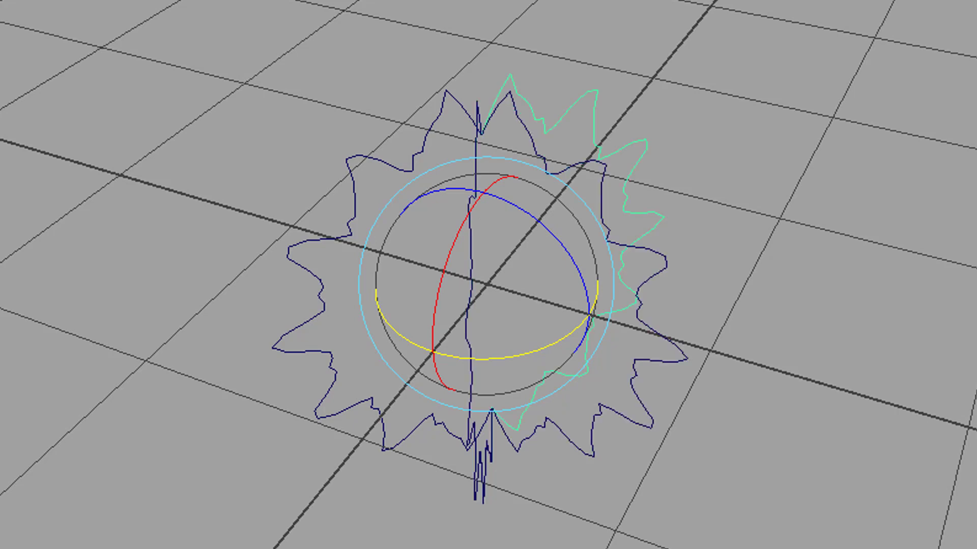
pyautogui.hotkey('ctrl', 'shift', 'd')
pyautogui.hotkey('ctrl', 'shift', 'd')
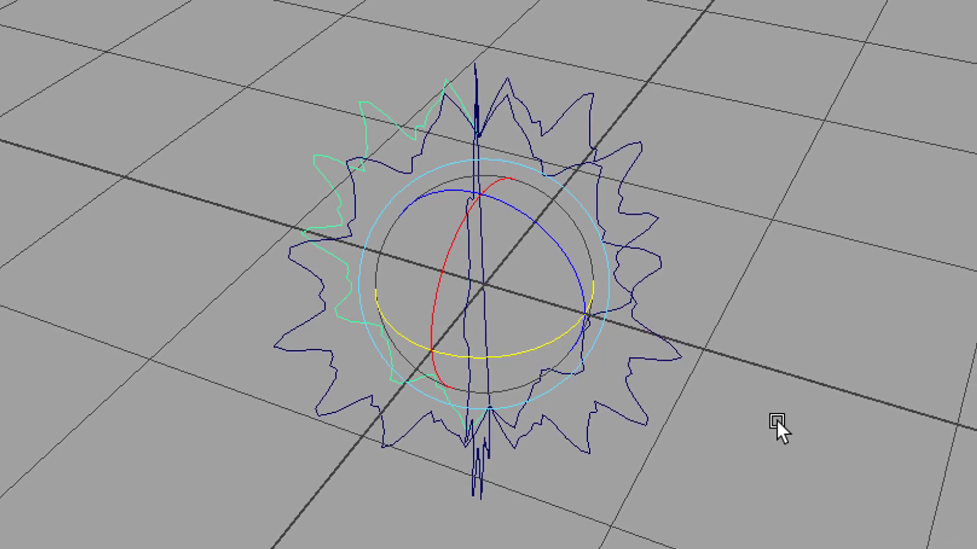
pyautogui.keyDown('alt'); pyautogui.moveTo(777, 426); pyautogui.dragTo(473, 469); pyautogui.keyUp('alt')
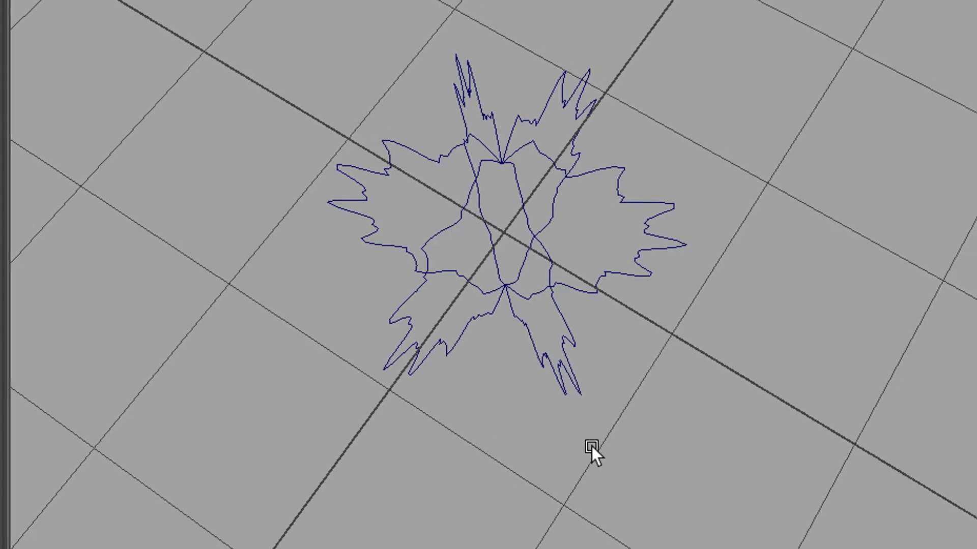
pyautogui.keyDown('alt'); pyautogui.moveTo(604, 411); pyautogui.dragTo(688, 321); pyautogui.keyUp('alt')
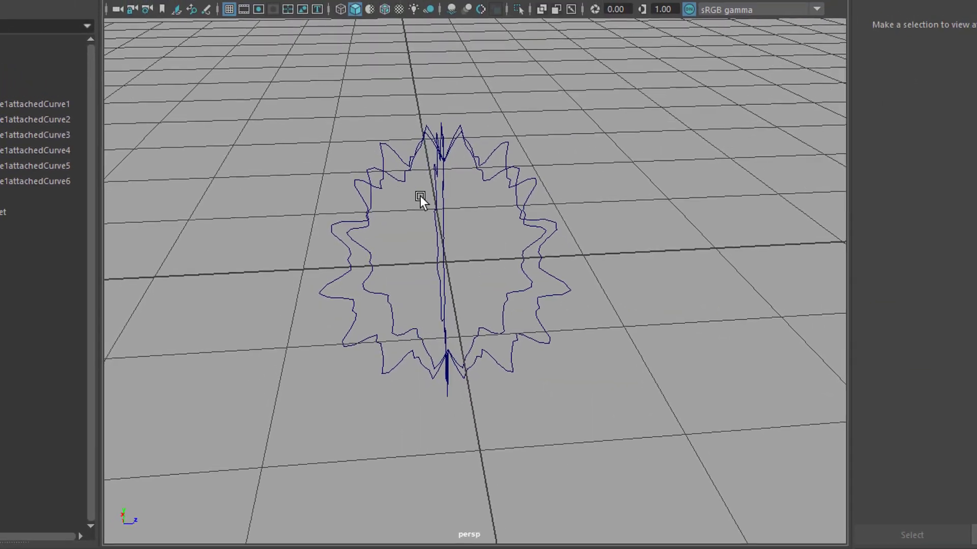
# Select attachedCurve1 through attachedCurve6 and loft them into loftedSurface1.
pyautogui.click(23, 89)
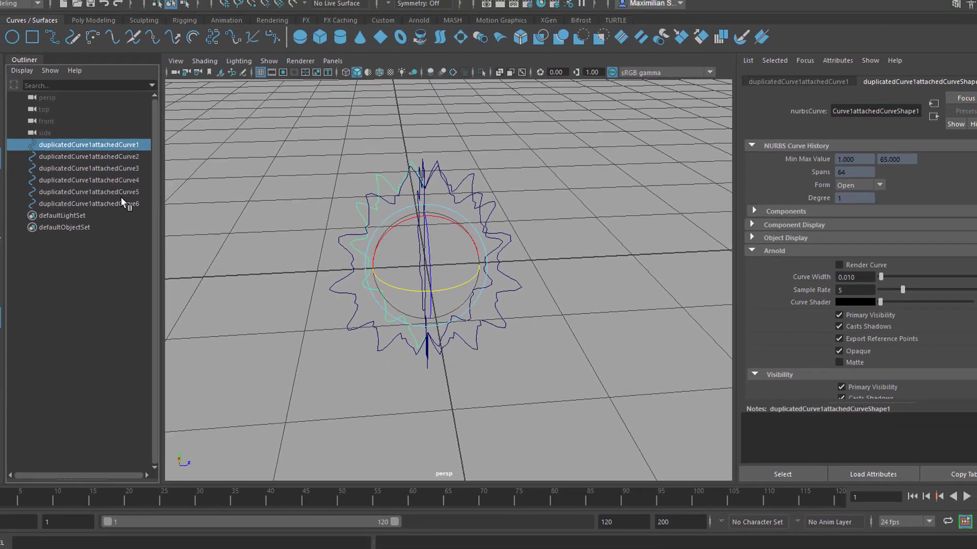
pyautogui.keyDown('shift'); pyautogui.click(112, 199); pyautogui.keyUp('shift')
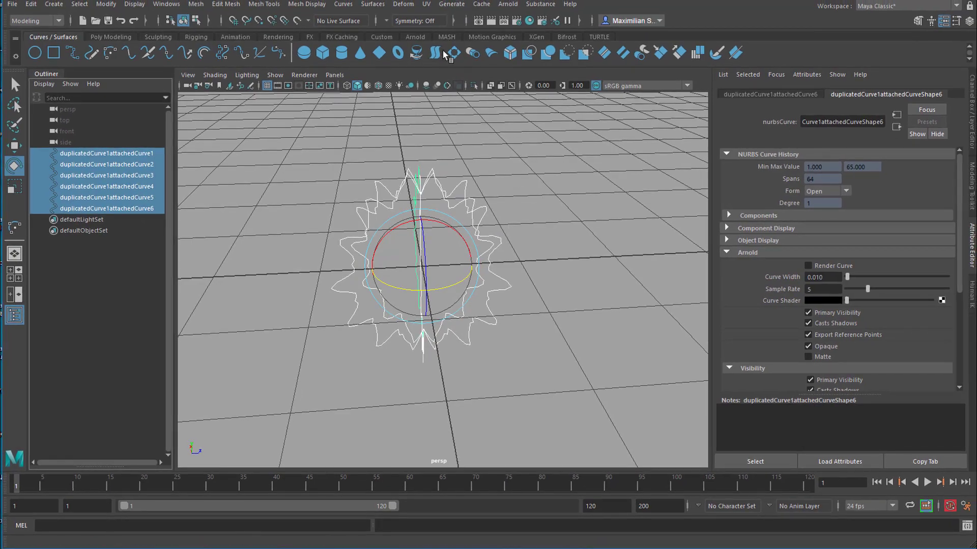
pyautogui.click(437, 53)
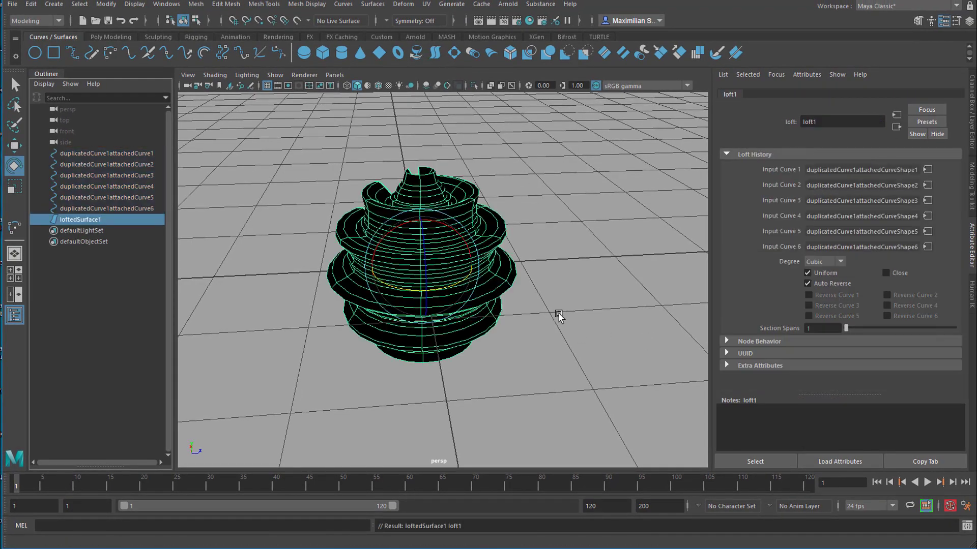
pyautogui.keyDown('alt'); pyautogui.moveTo(559, 313); pyautogui.dragTo(485, 262); pyautogui.keyUp('alt')
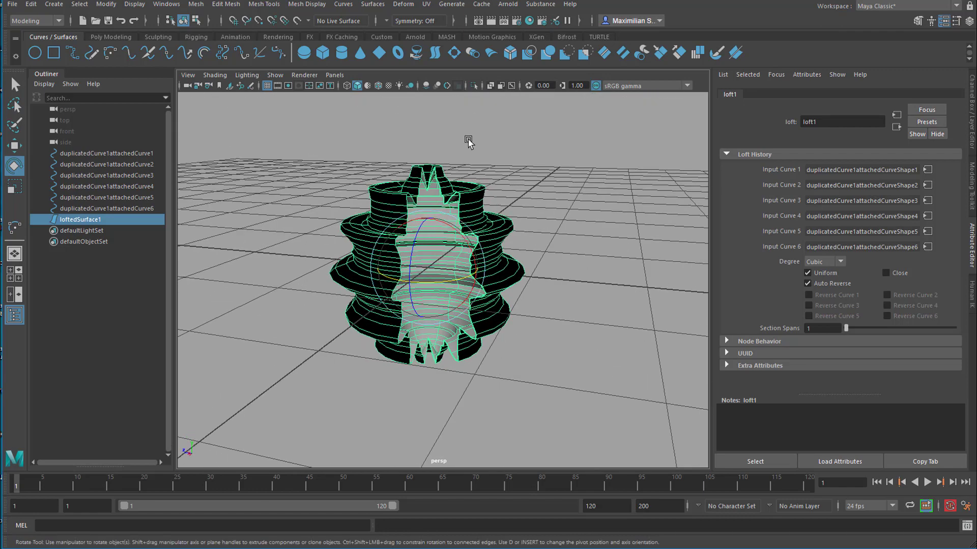
pyautogui.click(372, 4)
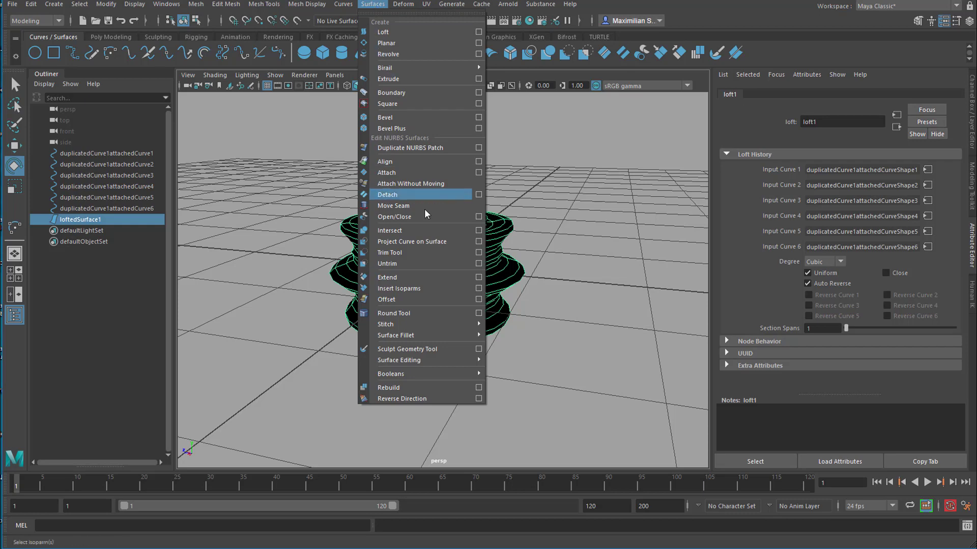
# Apply Surfaces > Reverse Direction to loftedSurface1 so it no longer shades black.
pyautogui.click(408, 399)
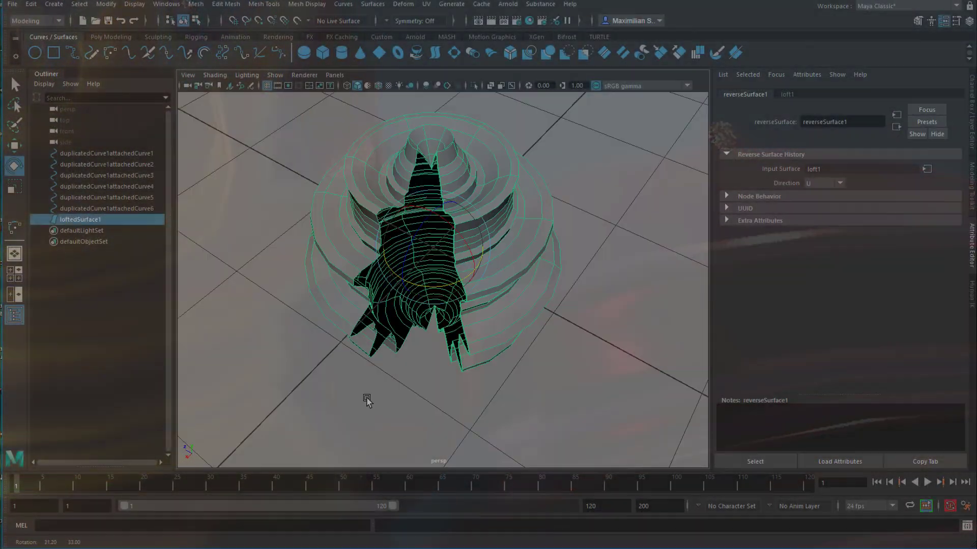
pyautogui.keyDown('alt'); pyautogui.moveTo(367, 401); pyautogui.dragTo(516, 394); pyautogui.keyUp('alt')
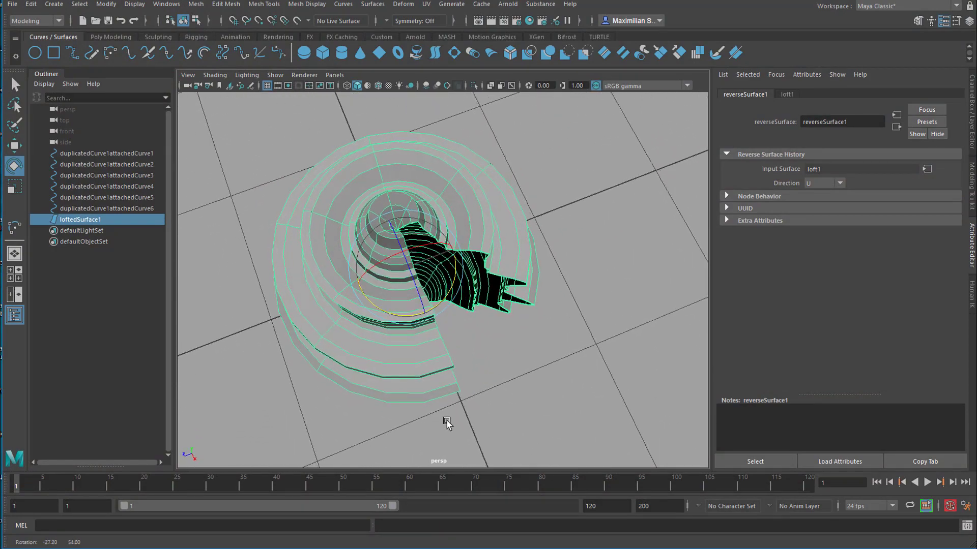
pyautogui.keyDown('alt'); pyautogui.moveTo(459, 381); pyautogui.dragTo(464, 379); pyautogui.keyUp('alt')
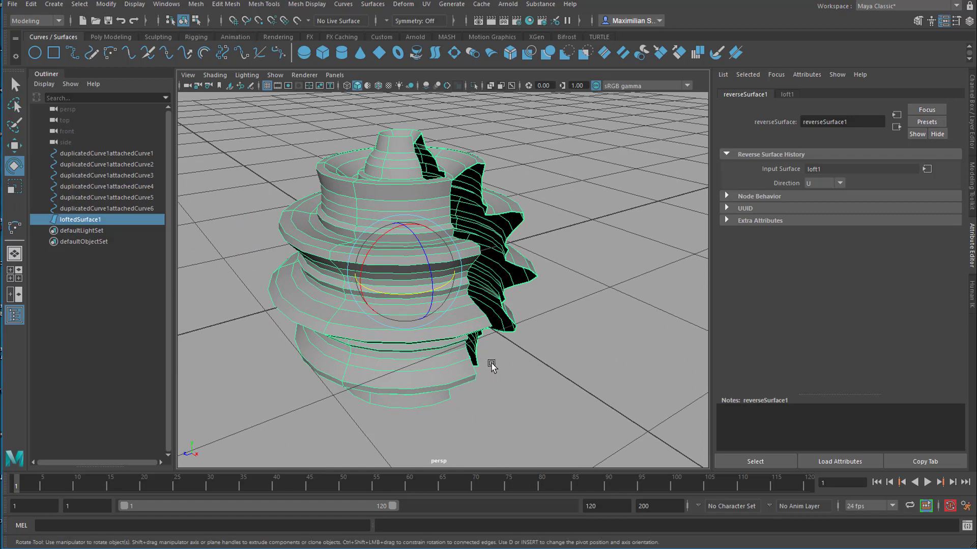
pyautogui.click(342, 4)
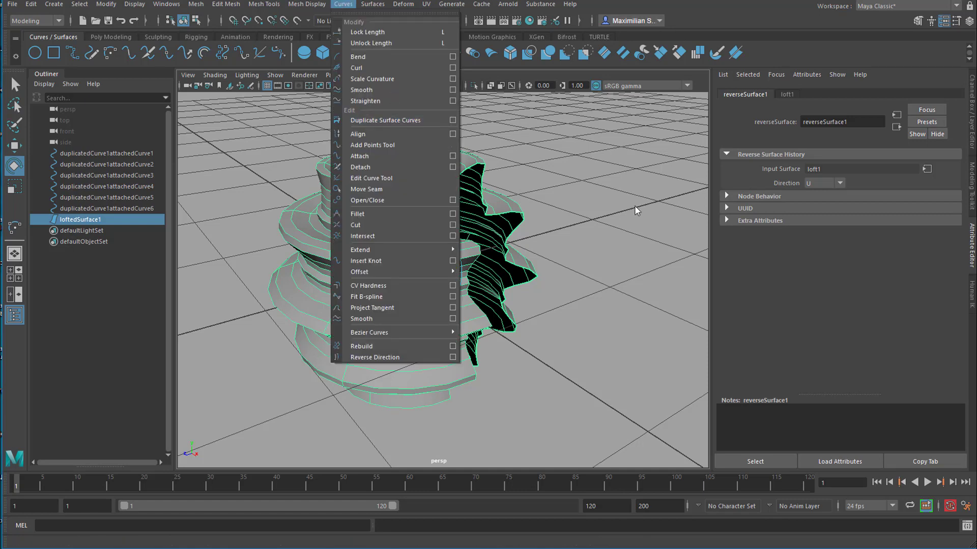
pyautogui.click(574, 271)
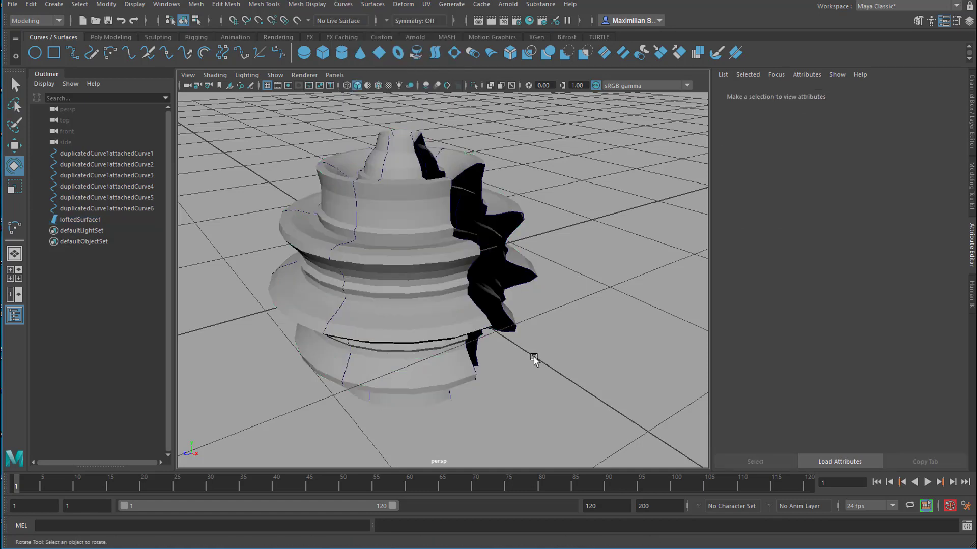